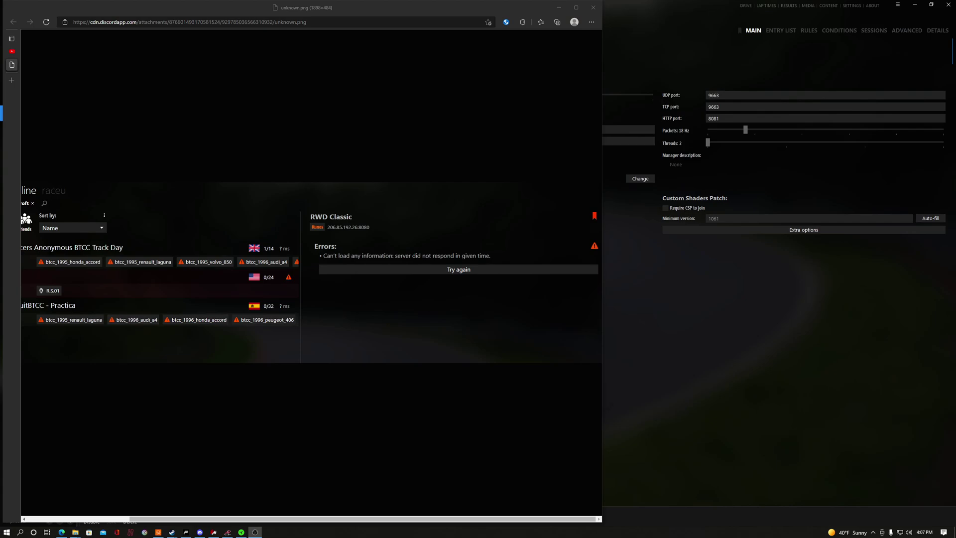
# Open a Command Prompt through Run with cmd and run hdwwiz to launch the Add Hardware Wizard.
pyautogui.press('super+r')
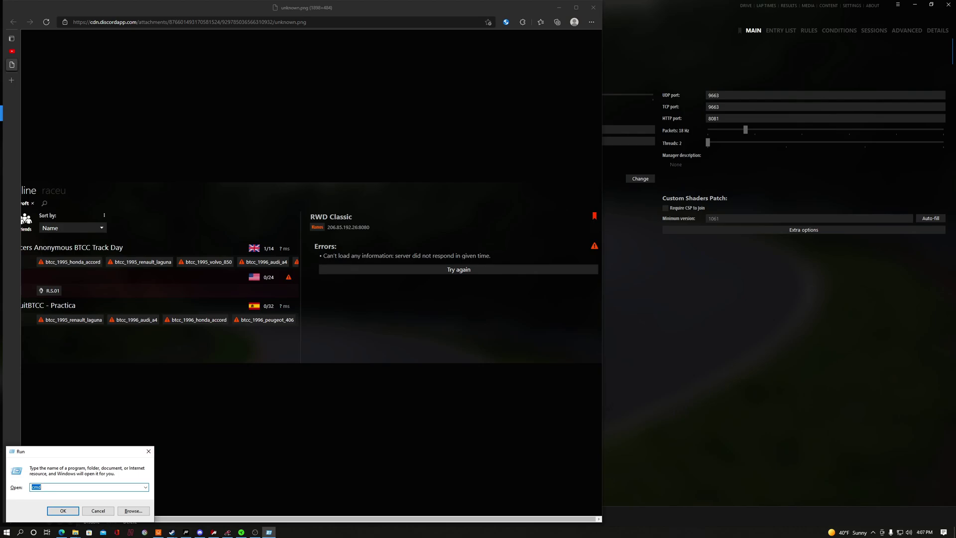
pyautogui.write('cmd')
pyautogui.press('Return')
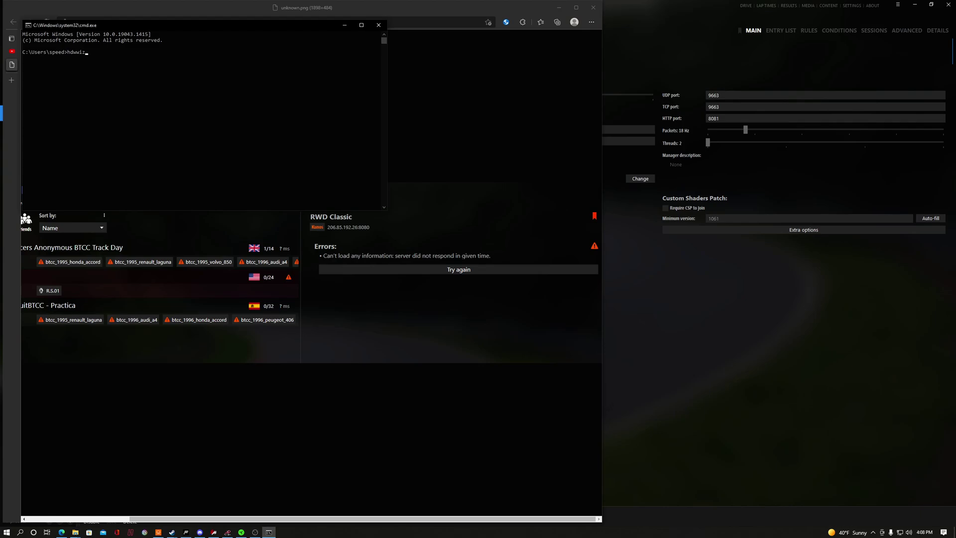
pyautogui.press('Return')
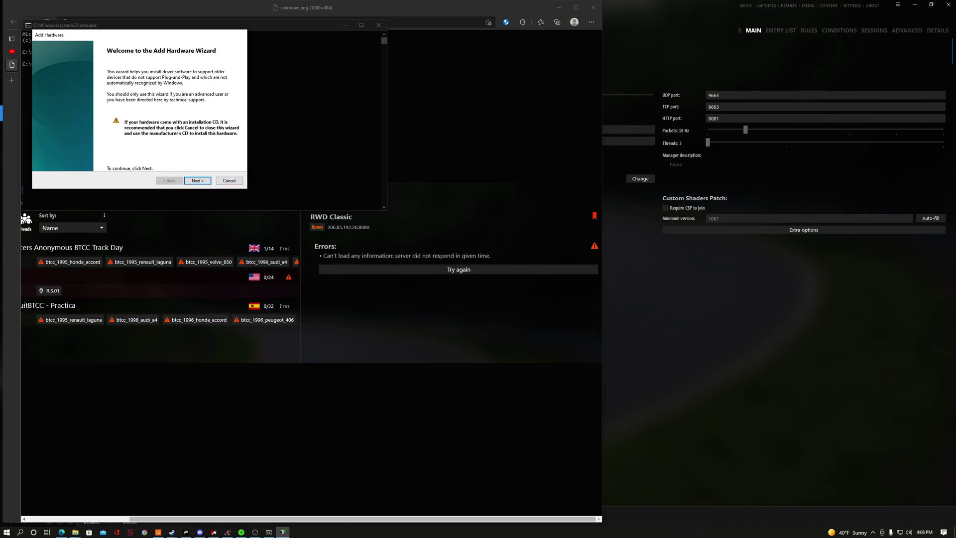
# Choose manual installation, select Network adapters as the hardware type, and continue to driver selection.
pyautogui.press('Return')
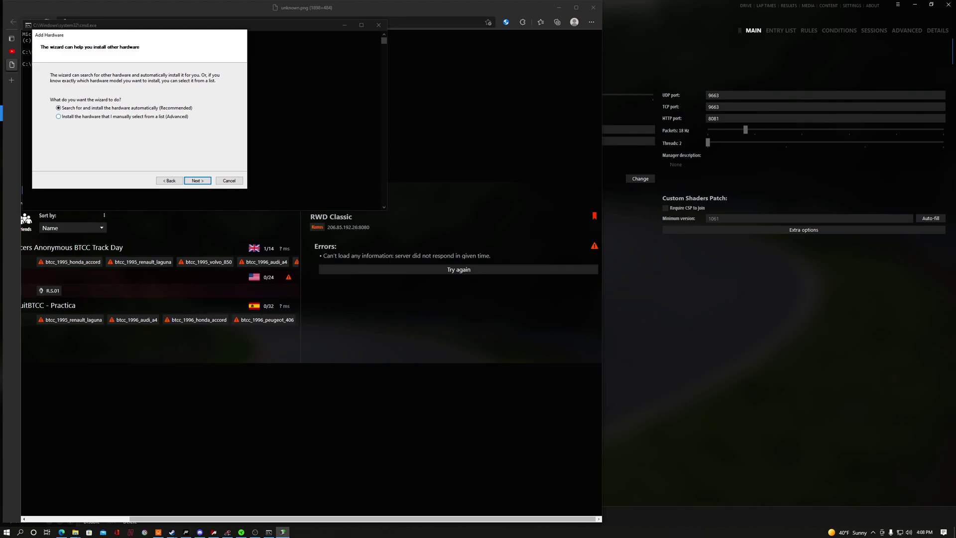
pyautogui.press('Return')
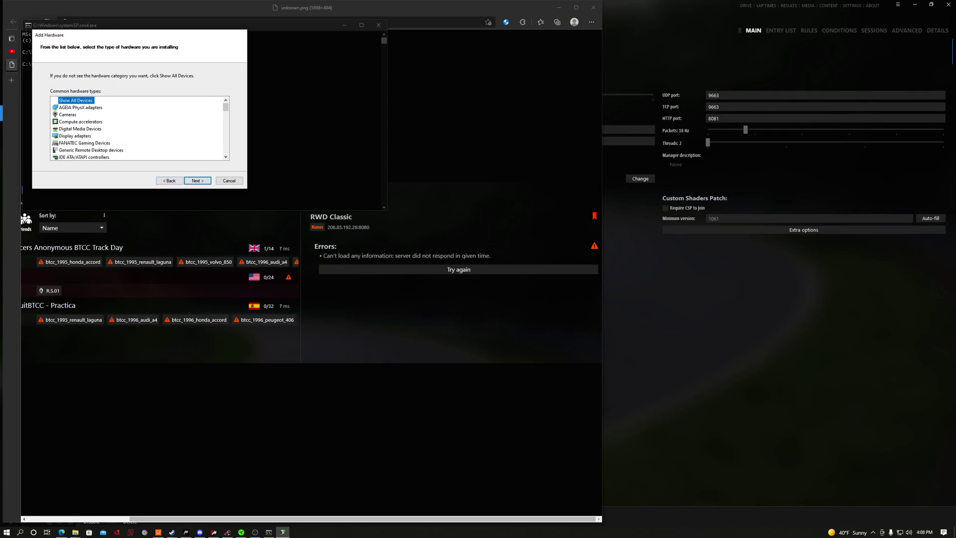
pyautogui.scroll(-1, 140, 129)
pyautogui.scroll(-2, 140, 129)
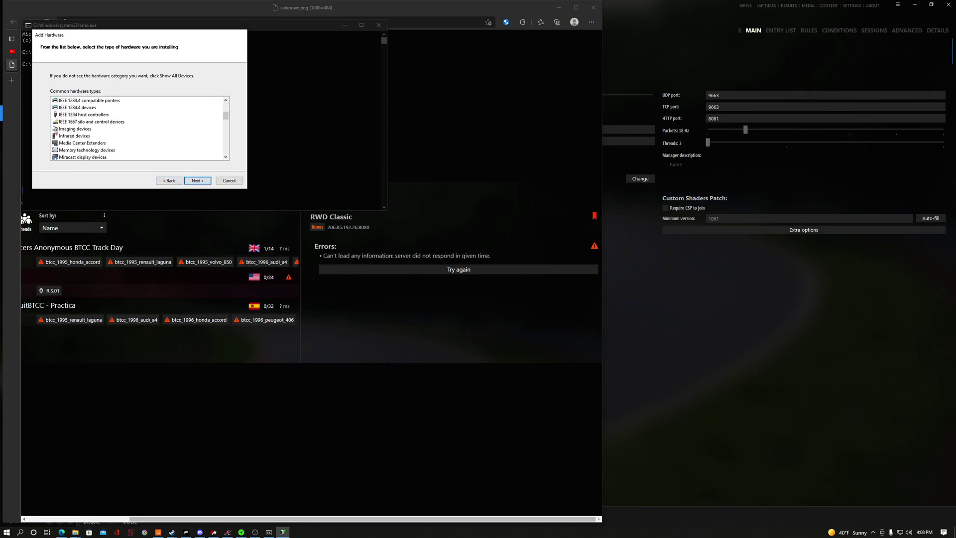
pyautogui.scroll(-2, 139, 128)
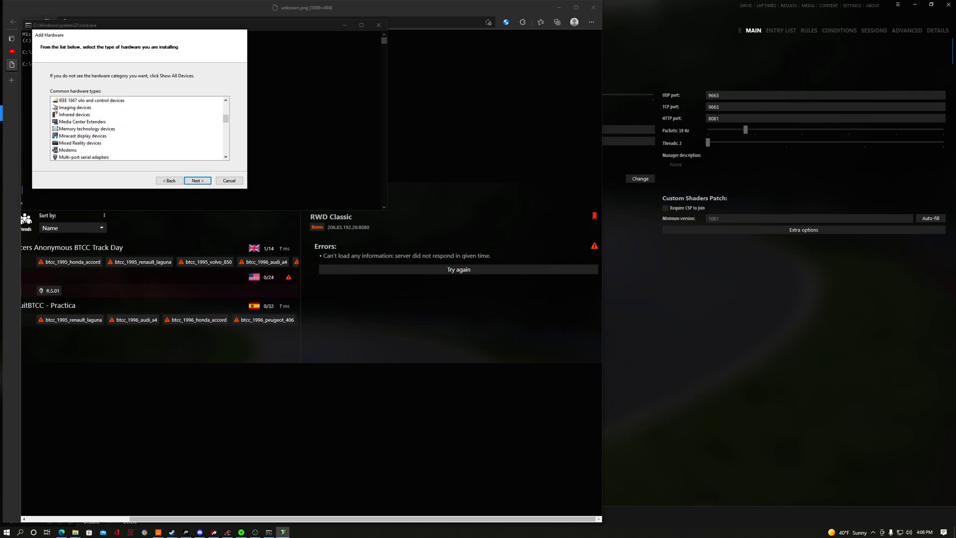
pyautogui.scroll(-1, 139, 128)
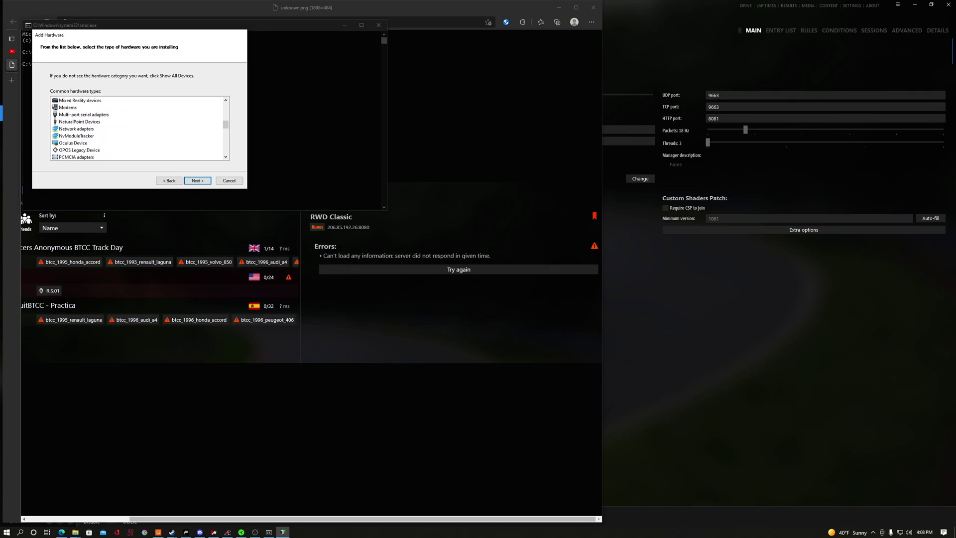
pyautogui.click(56, 130)
pyautogui.click(198, 181)
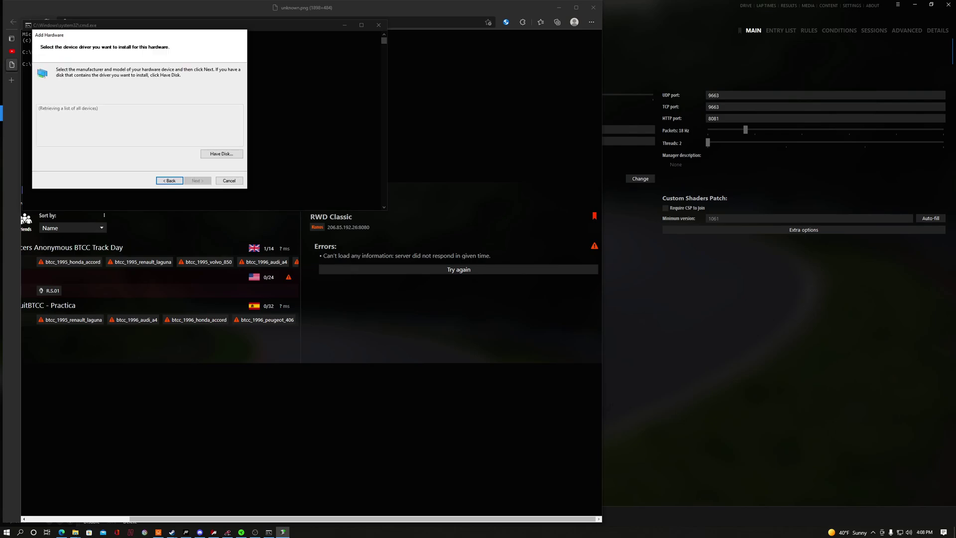
# Browse the network adapter manufacturer list, viewing Intel Corporation's models.
pyautogui.scroll(-1, 72, 127)
pyautogui.scroll(1, 72, 127)
pyautogui.scroll(-1, 73, 127)
pyautogui.scroll(1, 72, 127)
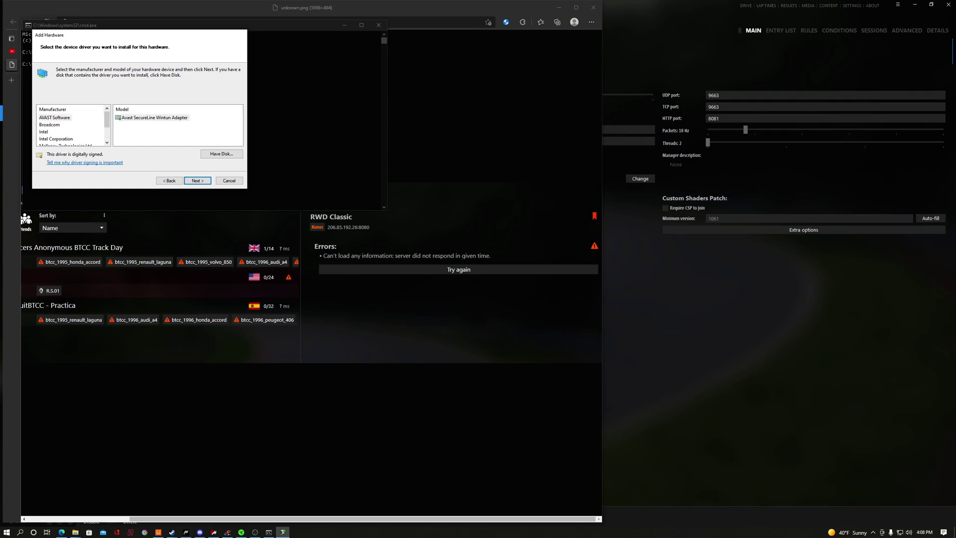
pyautogui.click(55, 139)
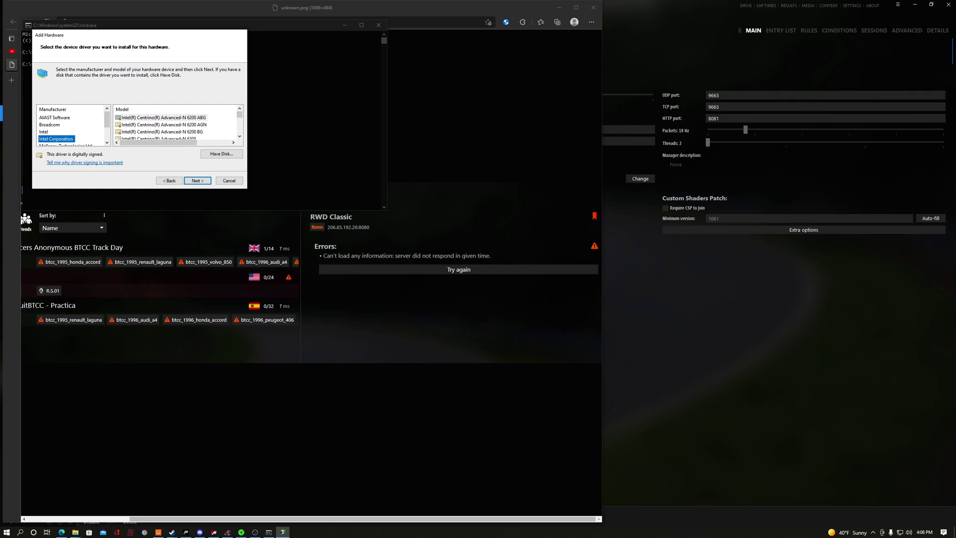
pyautogui.scroll(-8, 177, 127)
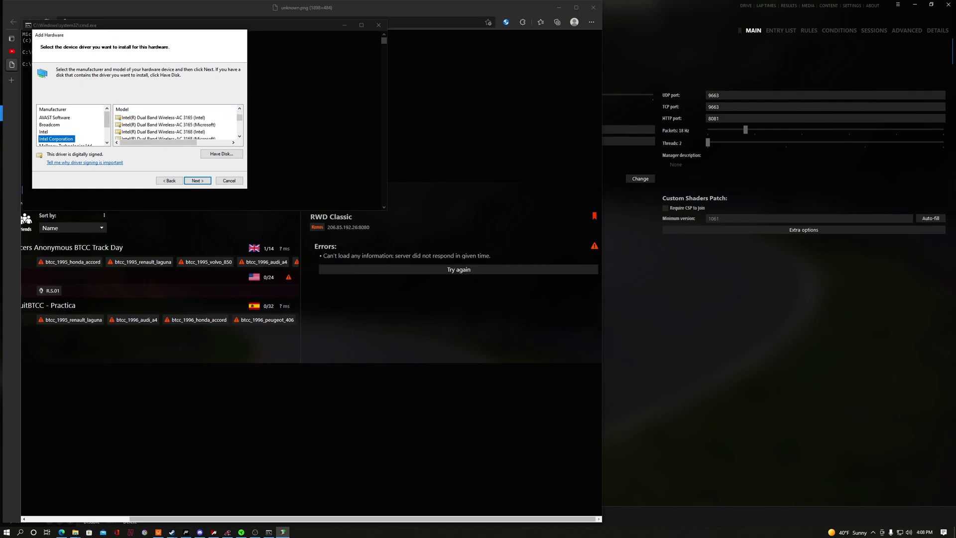
pyautogui.scroll(-5, 177, 127)
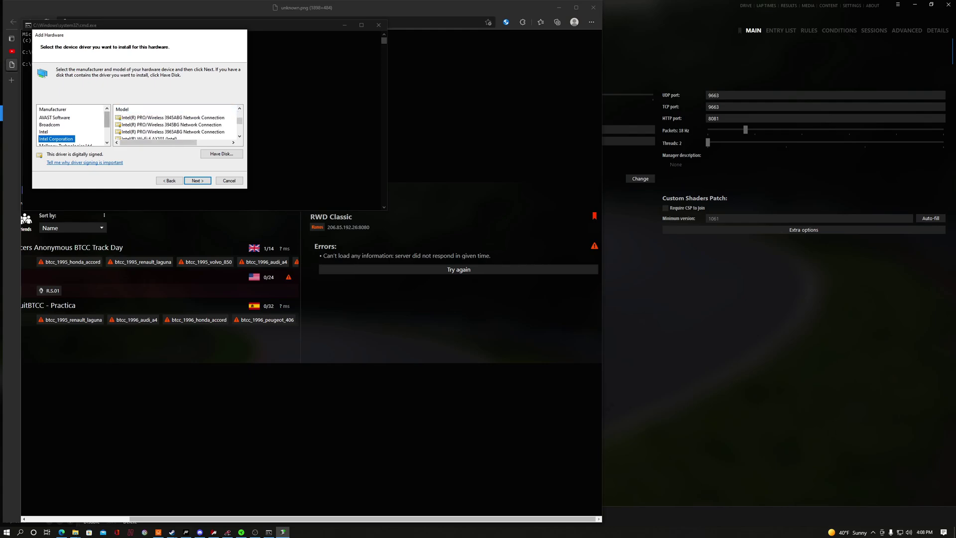
pyautogui.scroll(-1, 73, 127)
# Pick Microsoft's KM-TEST Loopback Adapter, reach the ready-to-install page, then close the wizard.
pyautogui.press('Down')
pyautogui.press('Down')
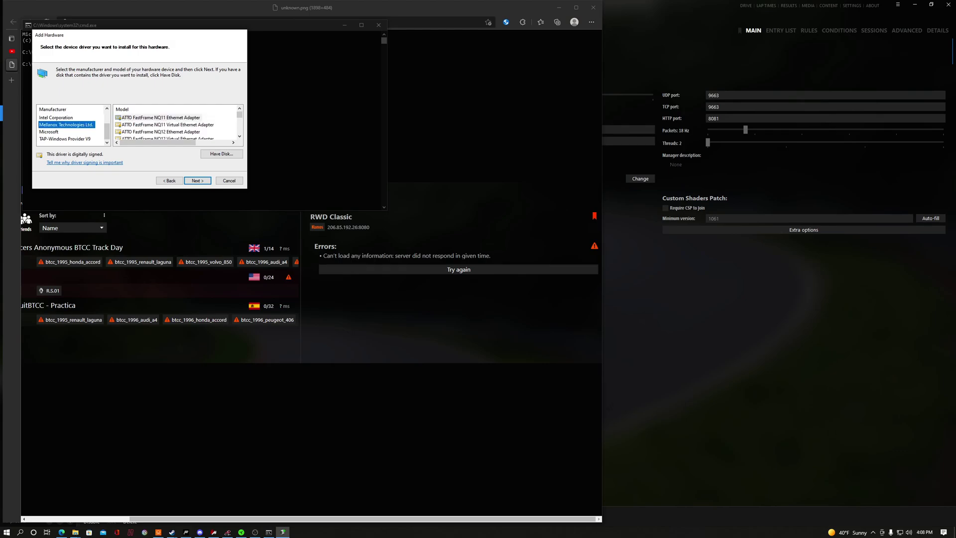
pyautogui.scroll(-2, 176, 127)
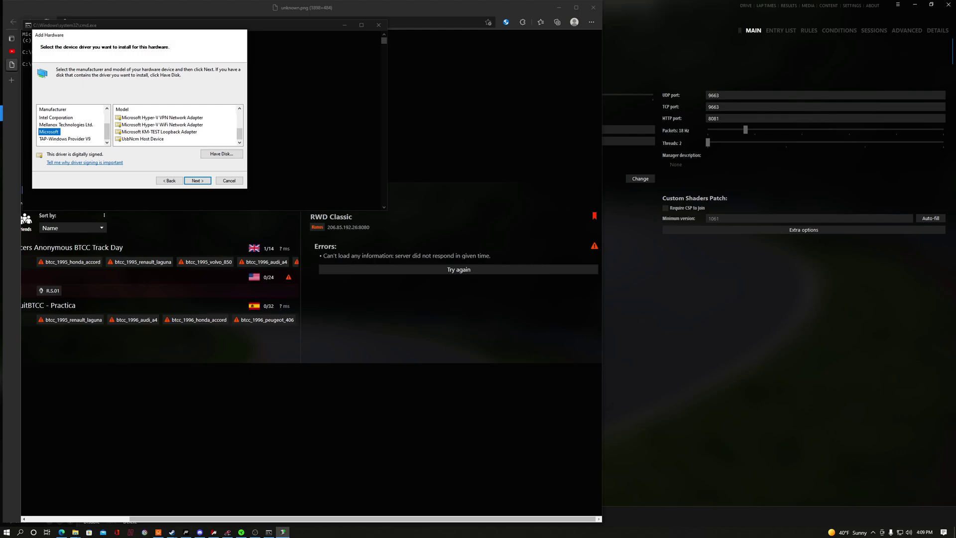
pyautogui.click(159, 131)
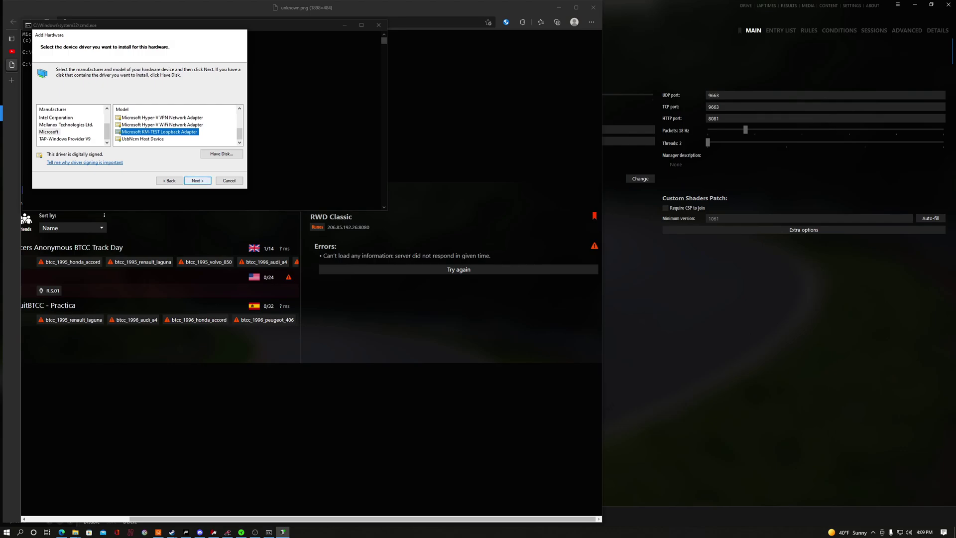
pyautogui.click(197, 180)
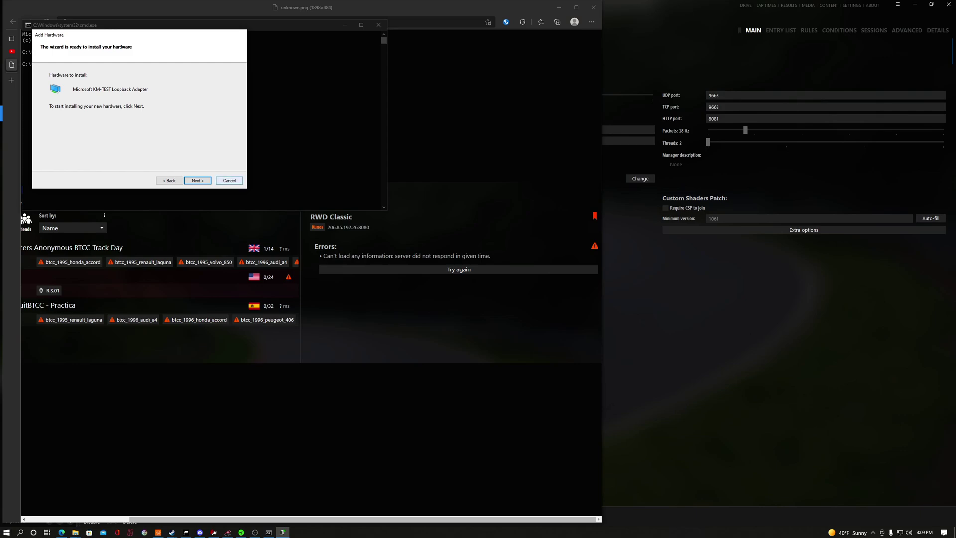
pyautogui.click(229, 181)
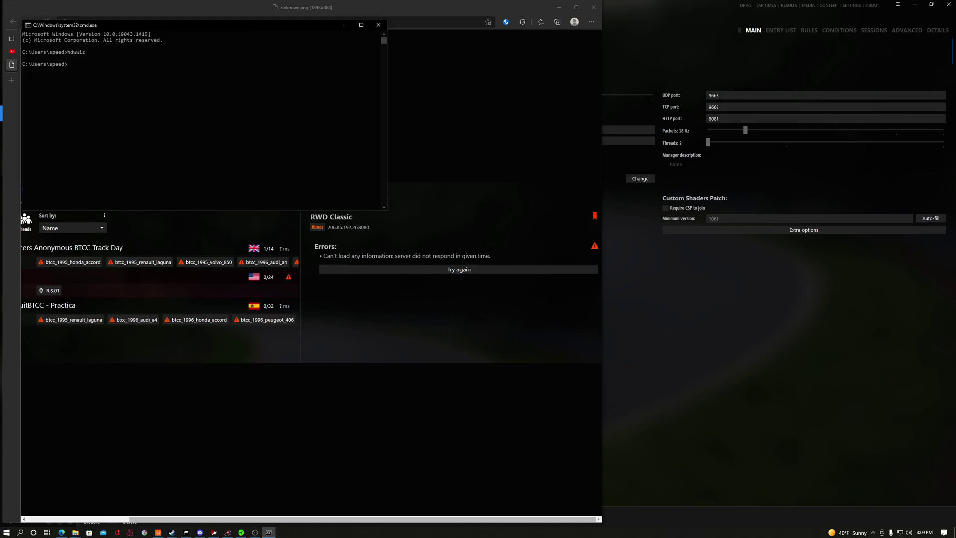
# Close the Command Prompt and open Device Manager by searching 'device' in Start.
pyautogui.click(378, 25)
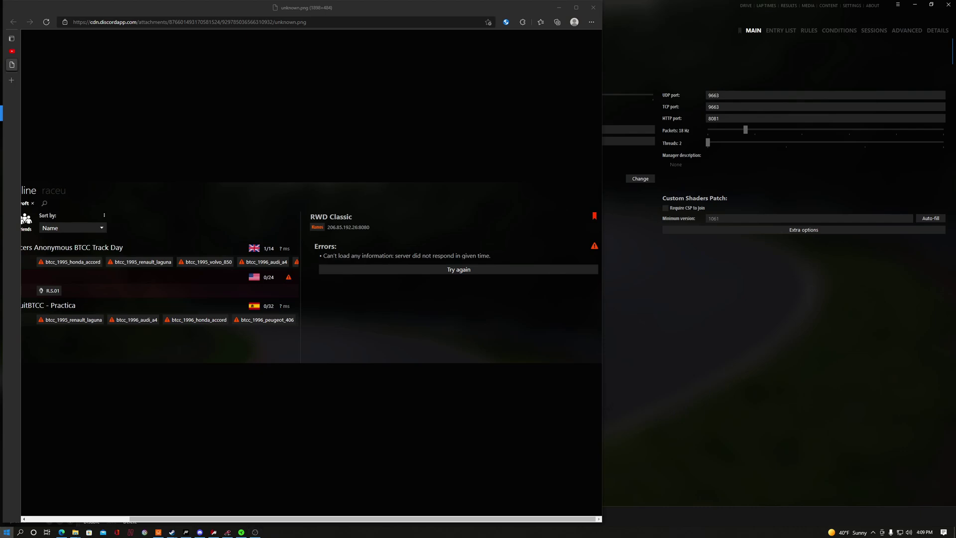
pyautogui.click(7, 532)
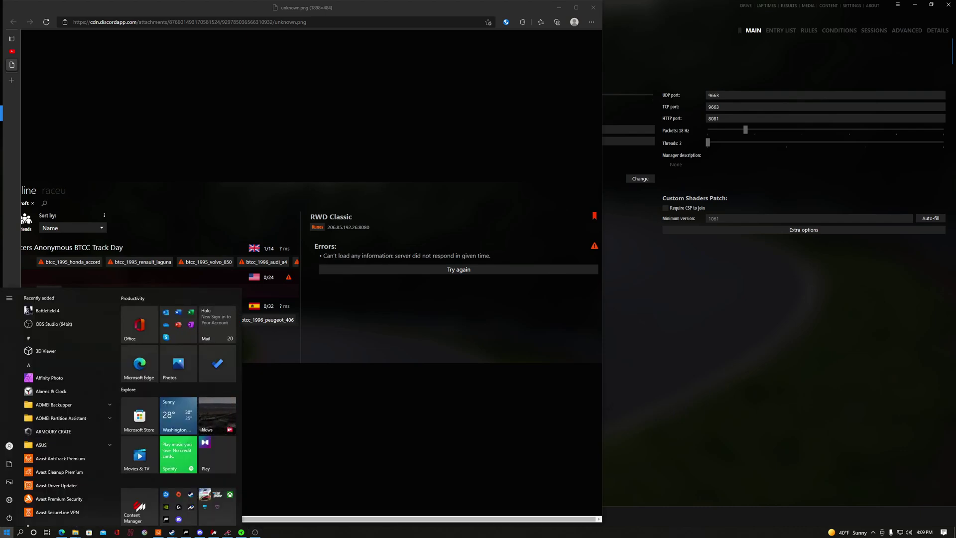
pyautogui.write('de')
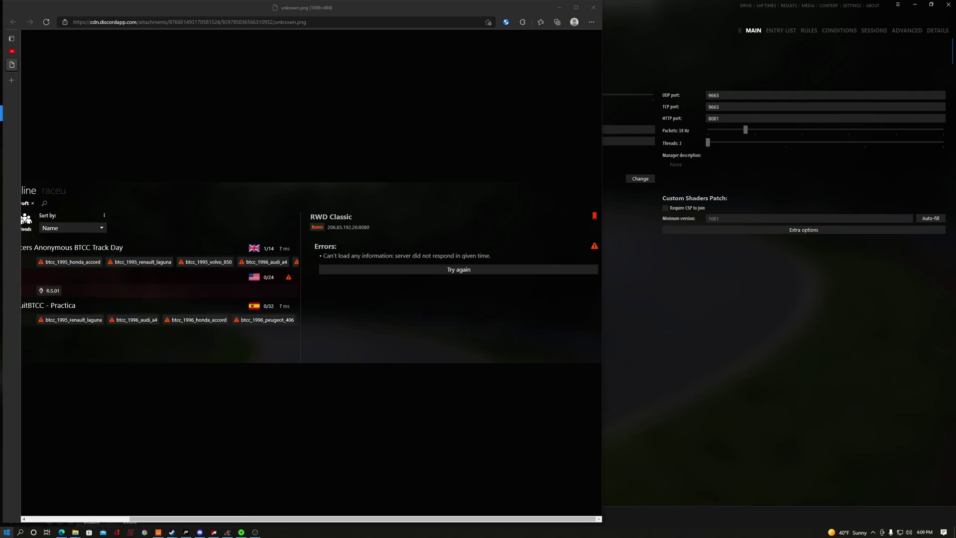
pyautogui.write('vice')
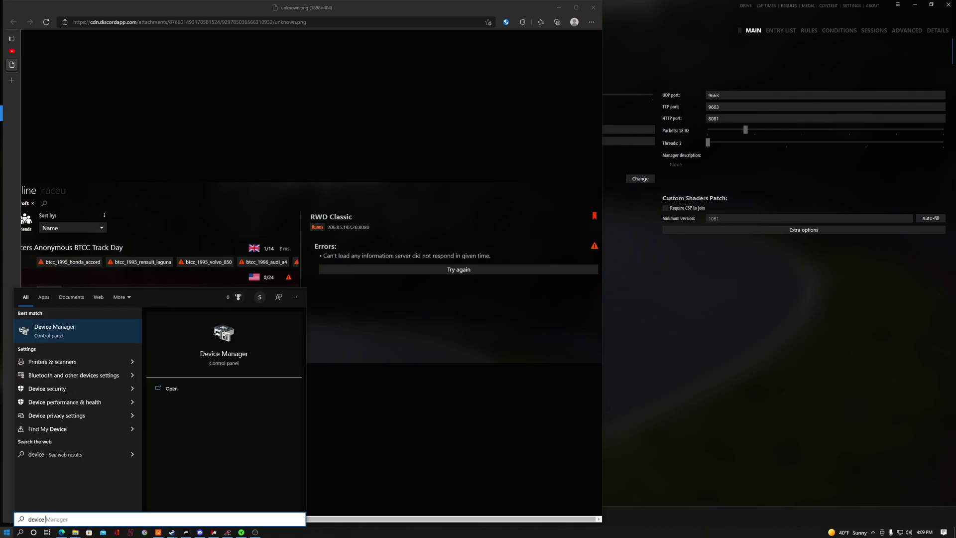
pyautogui.press('Return')
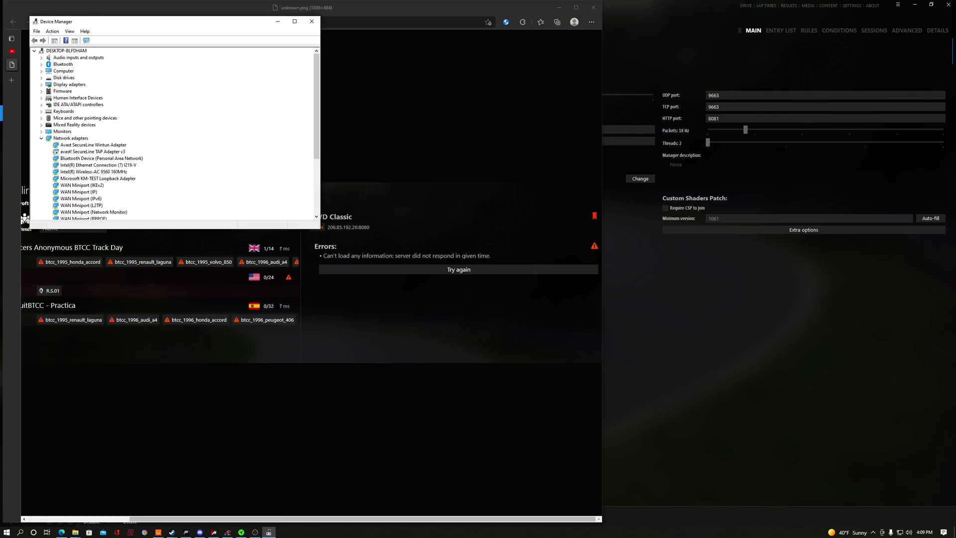
# Confirm in its properties that the KM-TEST Loopback Adapter works properly, then close Device Manager.
pyautogui.click(97, 179)
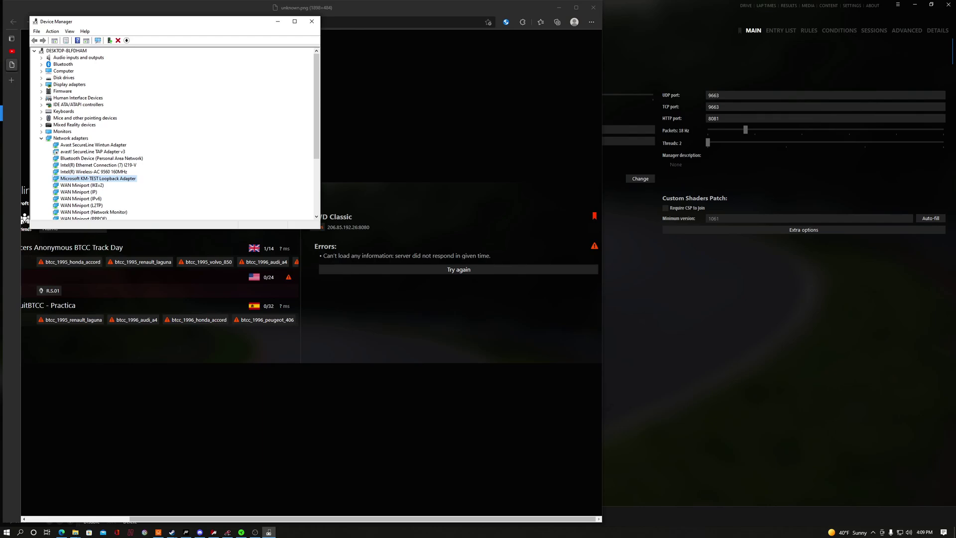
pyautogui.rightClick(128, 178)
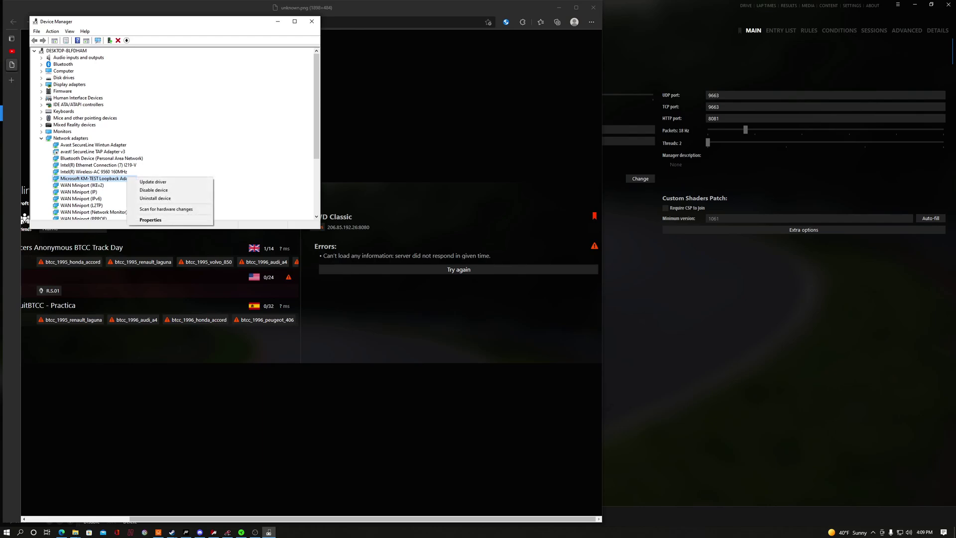
pyautogui.click(149, 220)
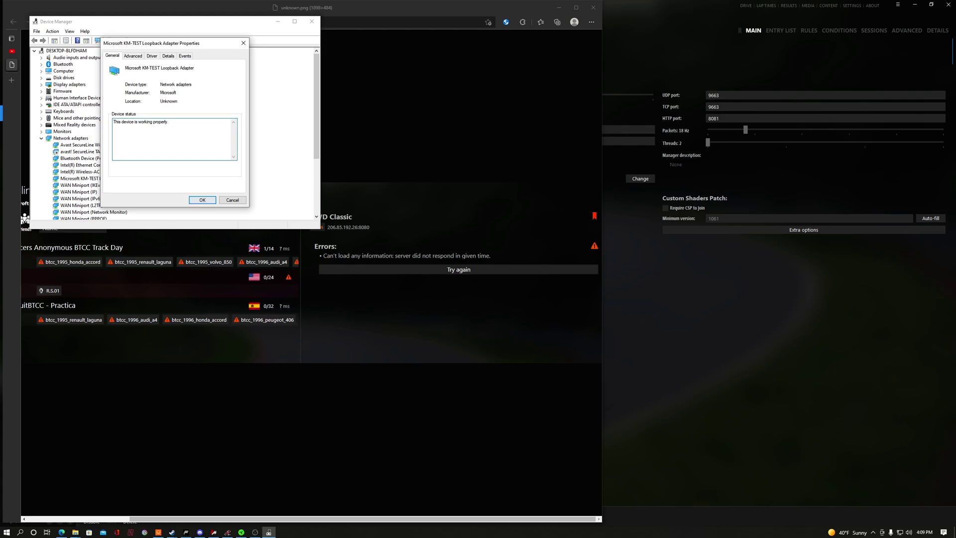
pyautogui.click(202, 200)
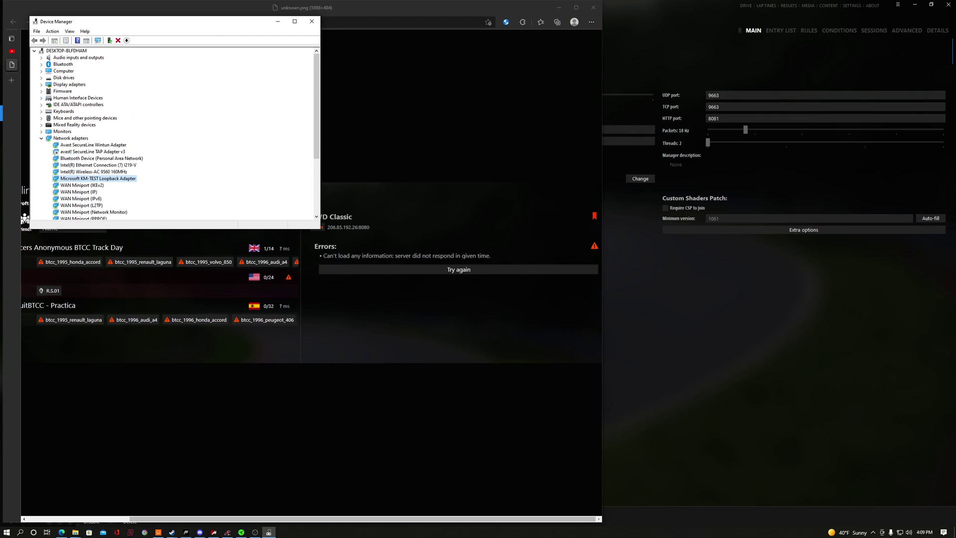
pyautogui.click(311, 21)
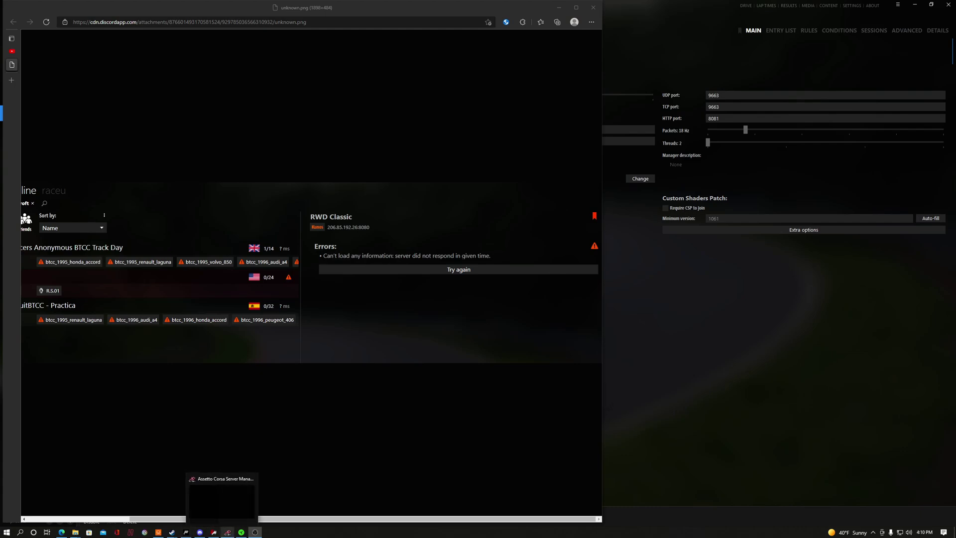
# Review the RWD Watkins Glen preset's Tracks, Cars / Entry List and Advanced Options tabs in Server Manager.
pyautogui.click(227, 531)
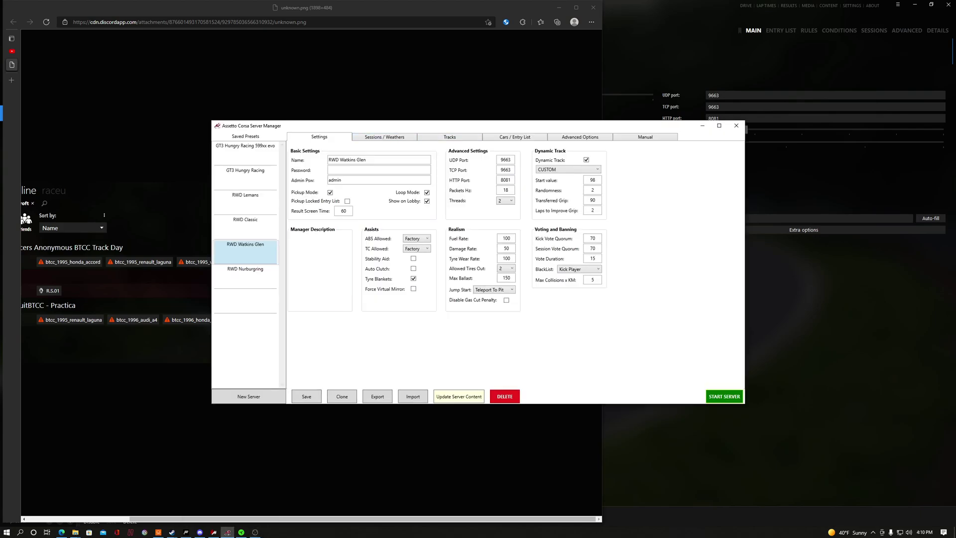
pyautogui.click(776, 60)
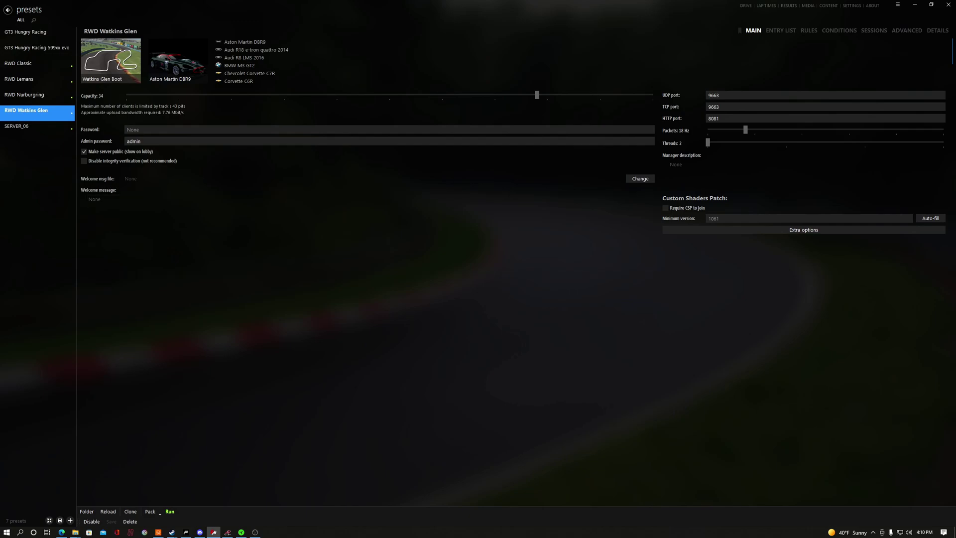
pyautogui.click(227, 532)
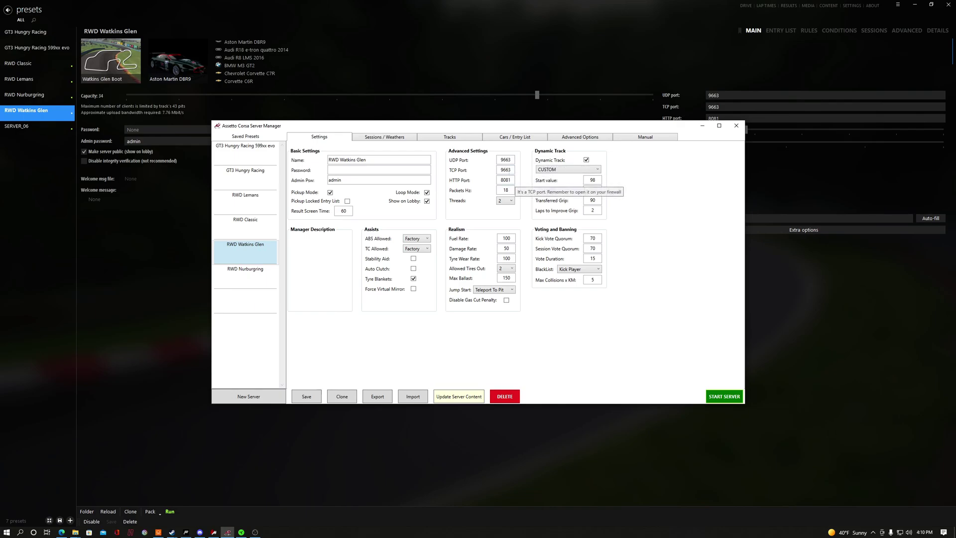
pyautogui.click(450, 136)
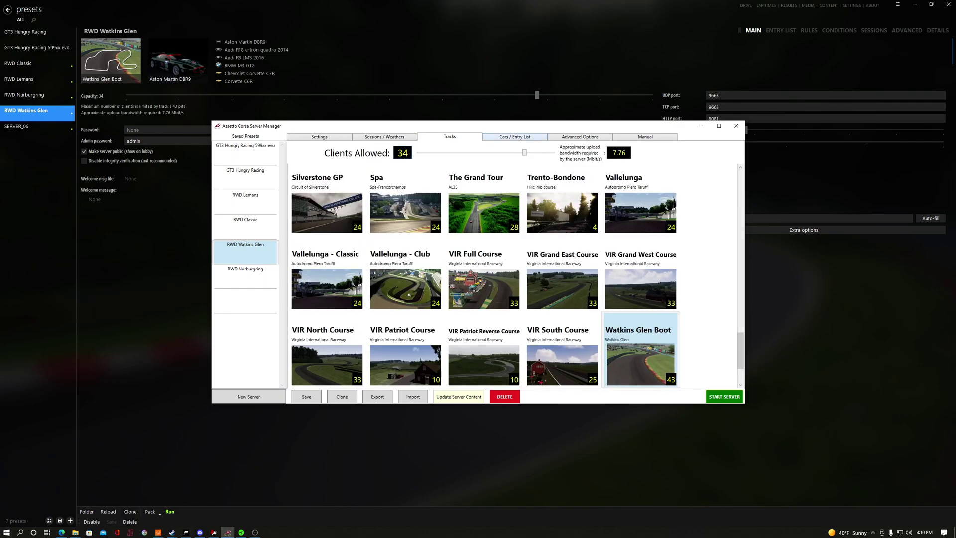
pyautogui.click(515, 136)
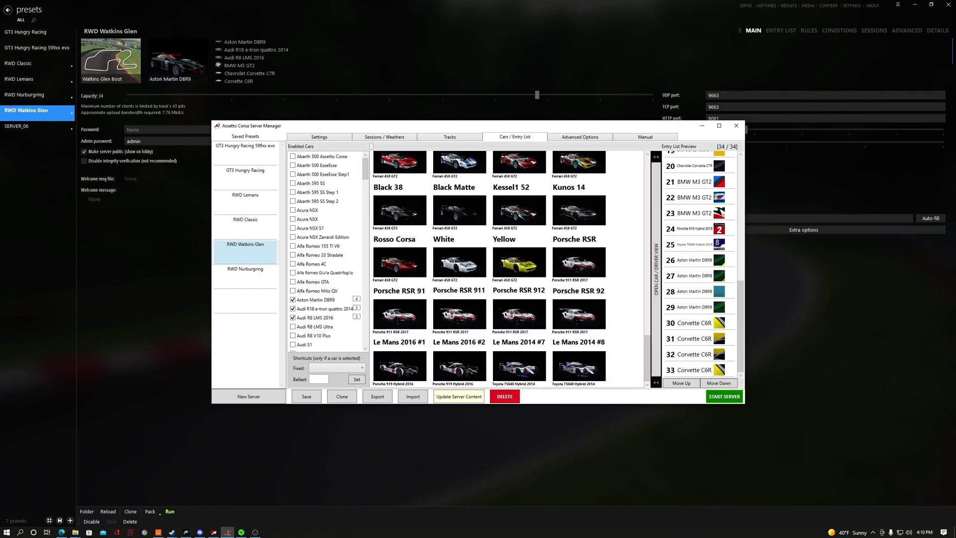
pyautogui.click(580, 137)
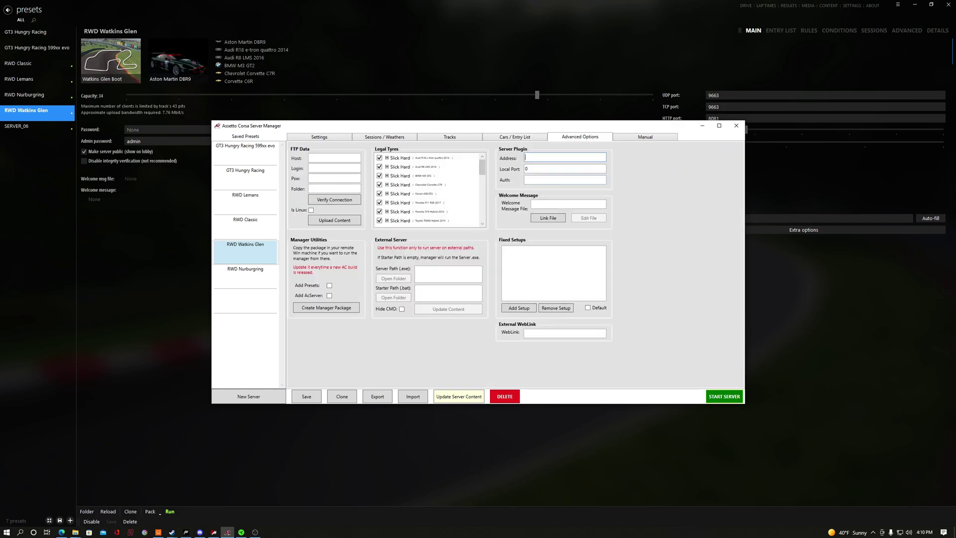
pyautogui.click(319, 137)
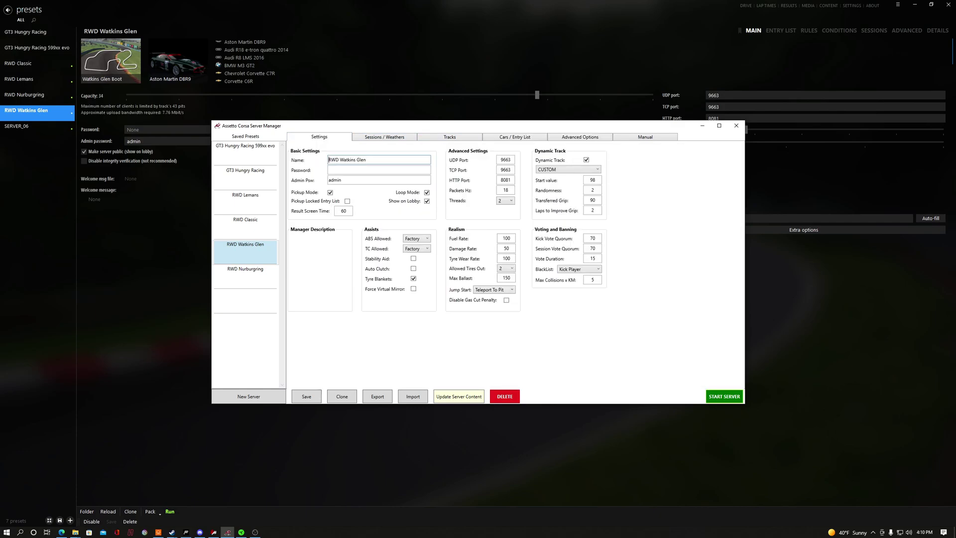
# Save the RWD Watkins Glen server settings and start the server.
pyautogui.click(306, 396)
pyautogui.press('Return')
pyautogui.click(724, 396)
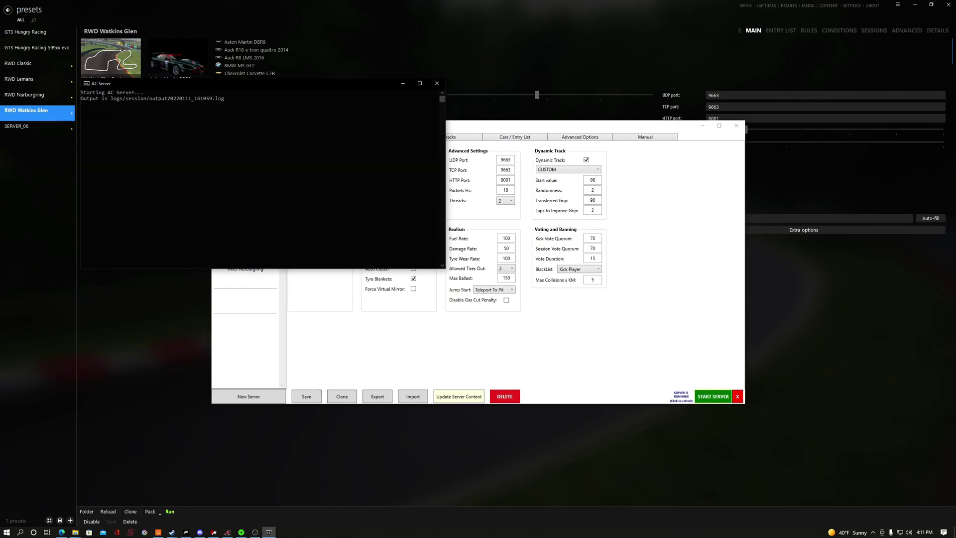
# Retry loading the online list and refresh the RWD Watkins Glen entry under the LAN tab.
pyautogui.click(497, 106)
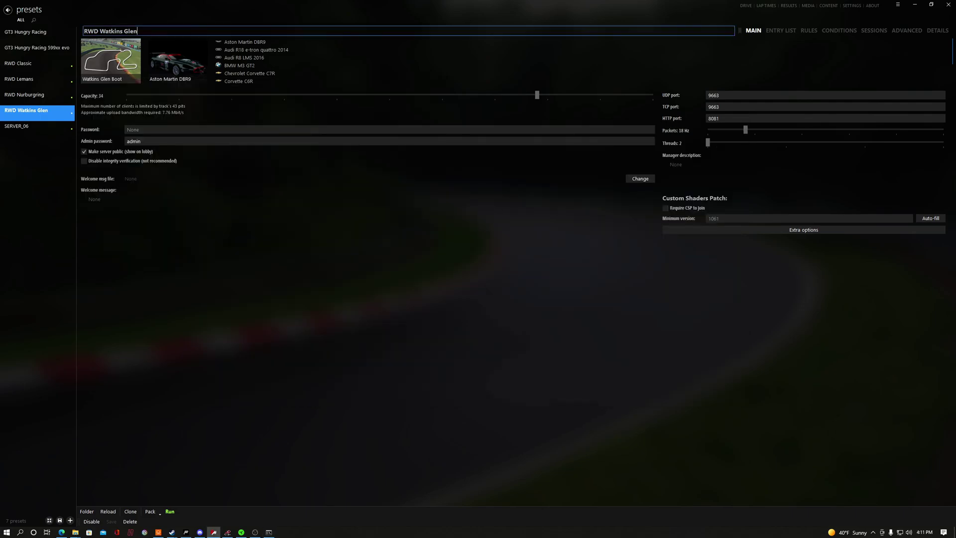
pyautogui.click(745, 5)
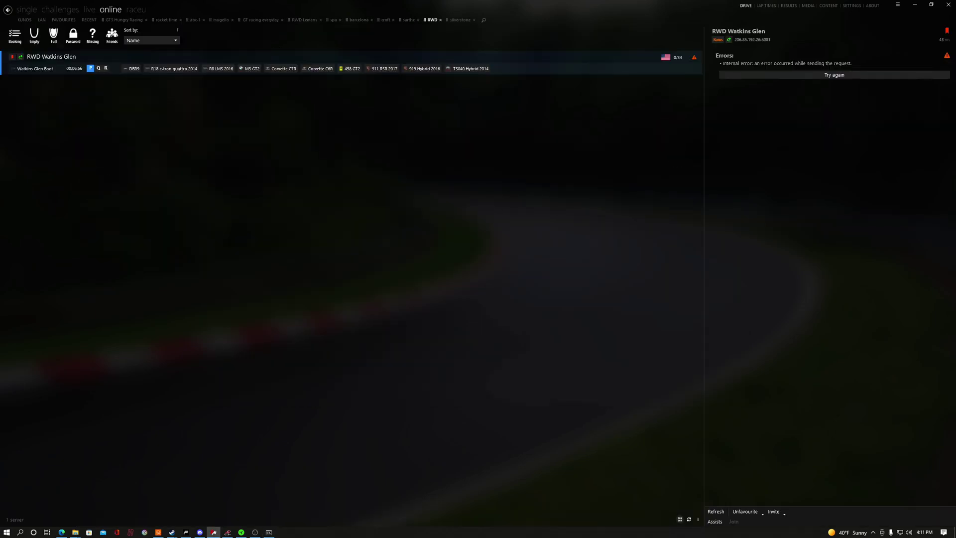
pyautogui.click(834, 75)
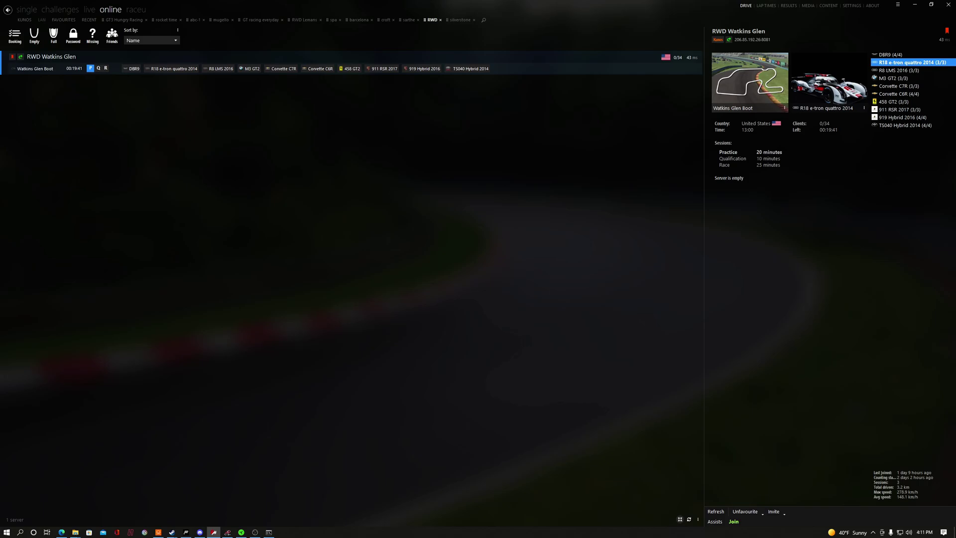
pyautogui.click(42, 20)
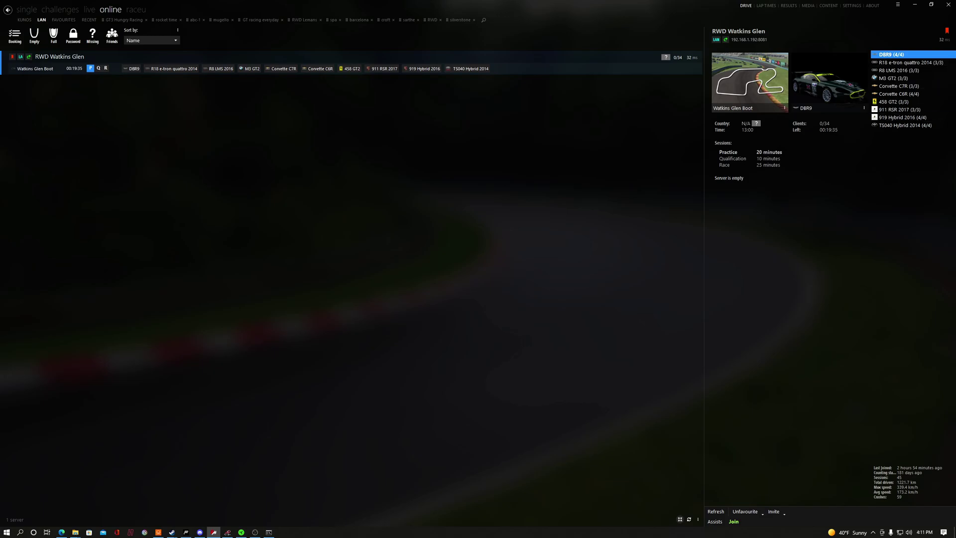
pyautogui.click(716, 512)
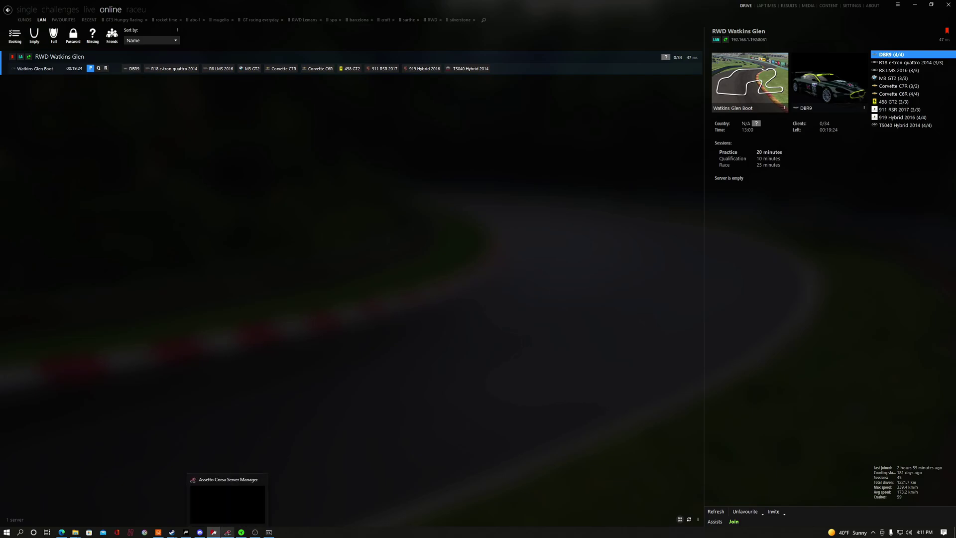
pyautogui.click(227, 531)
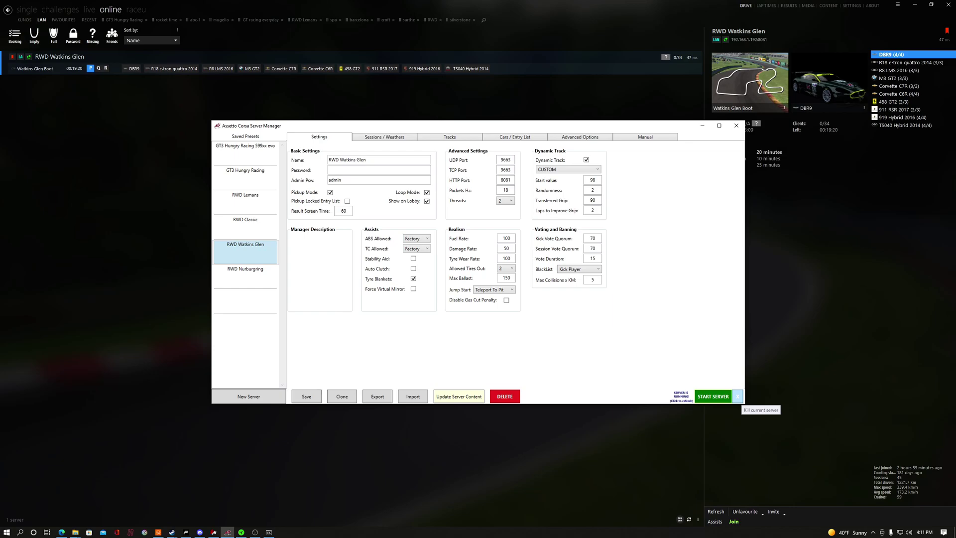
# Stop the RWD Watkins Glen server, minimize Server Manager, and refresh its Content Manager entry.
pyautogui.click(737, 396)
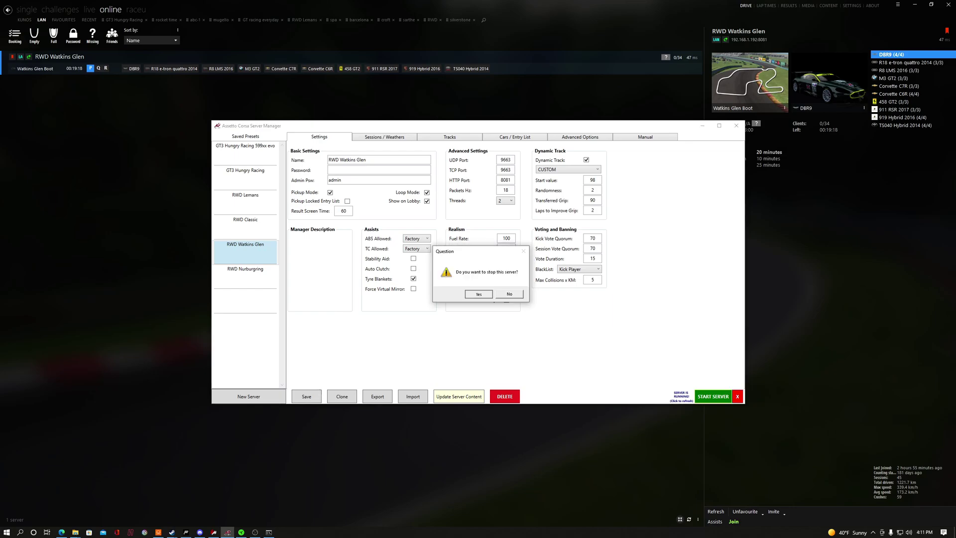
pyautogui.click(479, 294)
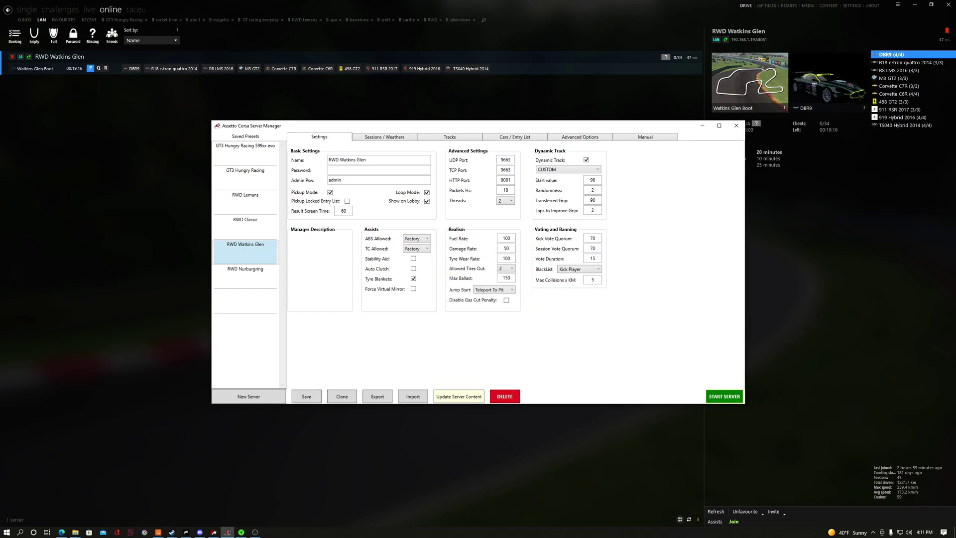
pyautogui.click(791, 318)
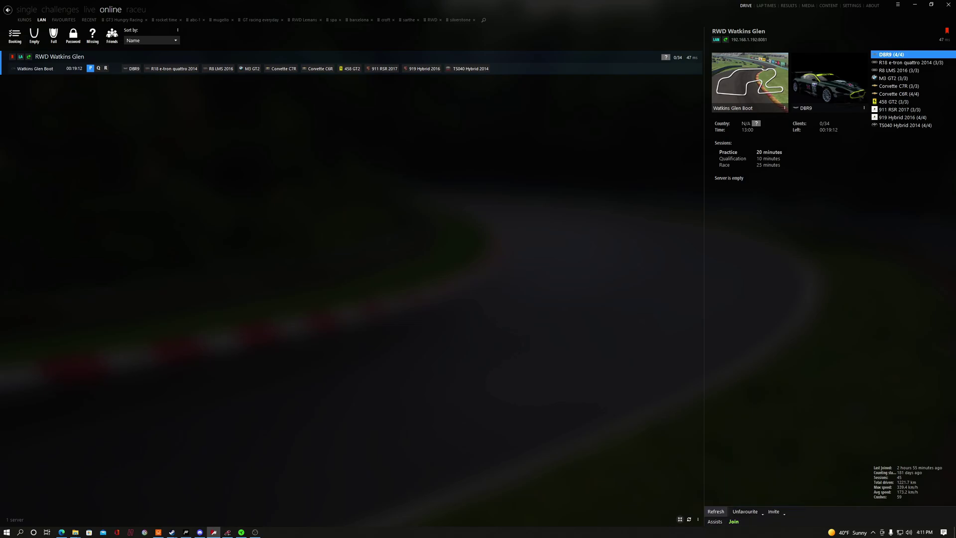
pyautogui.click(715, 511)
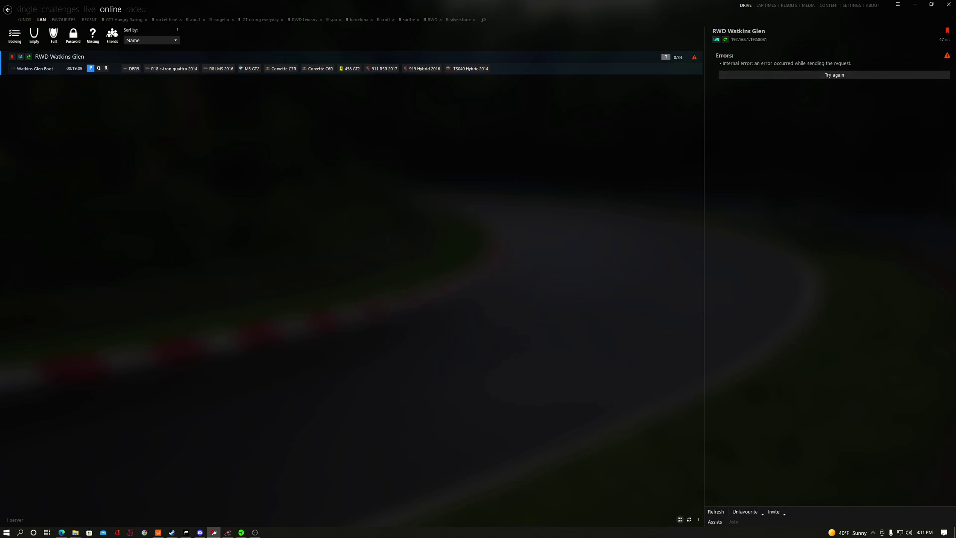
pyautogui.click(898, 4)
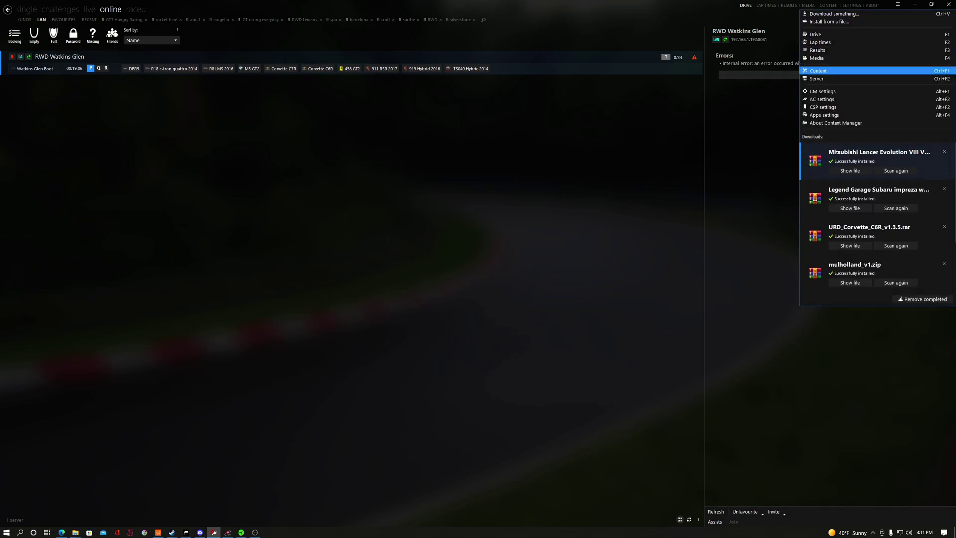
# Run the RWD Watkins Glen preset from Content Manager's Server page and check its log output.
pyautogui.click(841, 78)
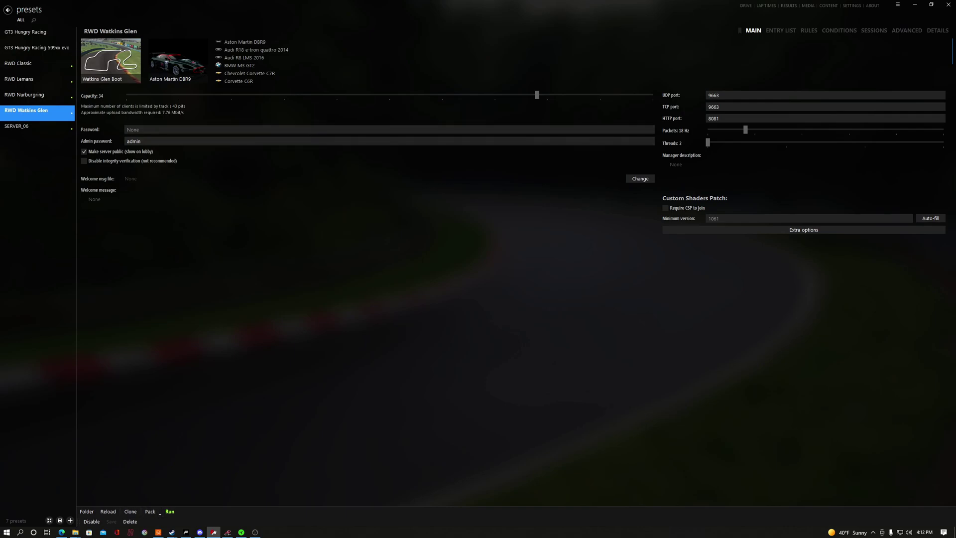
pyautogui.click(170, 511)
pyautogui.click(736, 31)
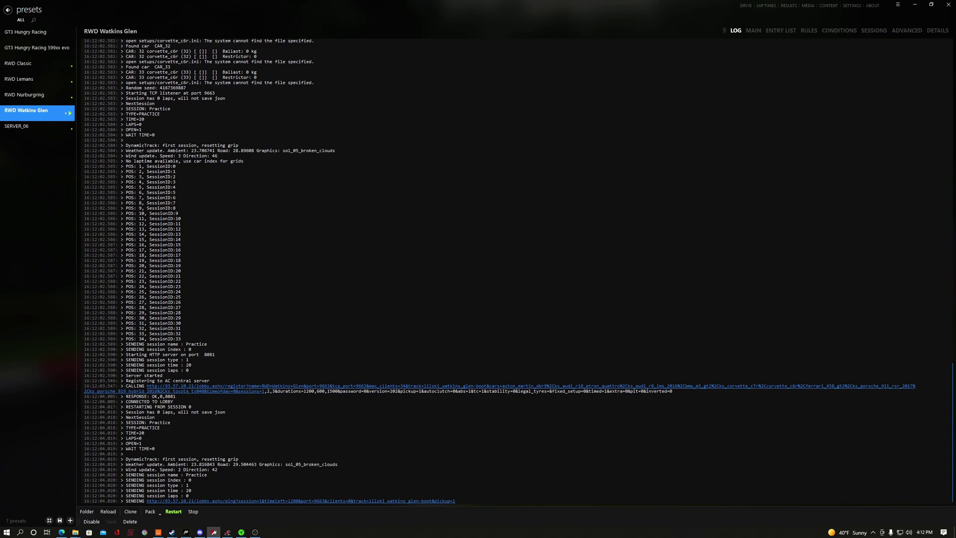
pyautogui.click(753, 31)
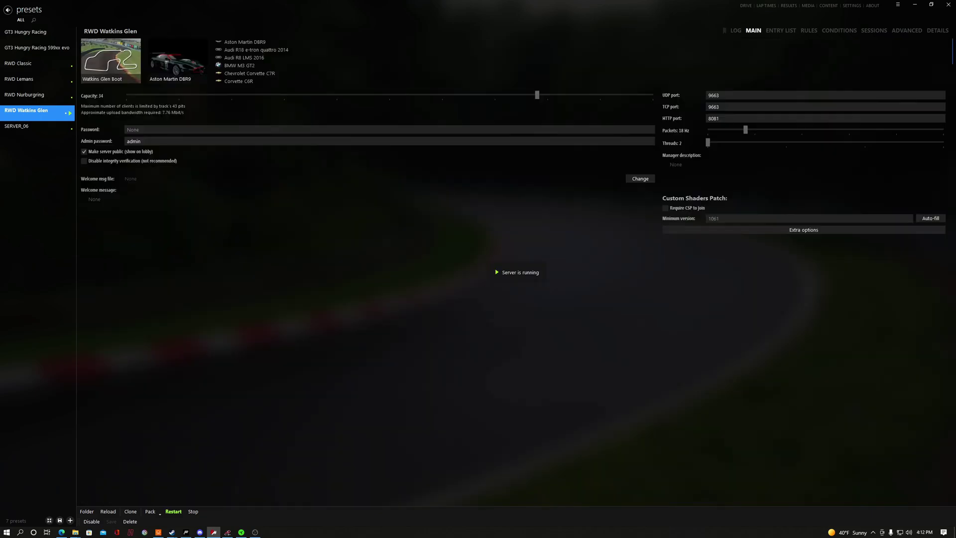
pyautogui.click(745, 6)
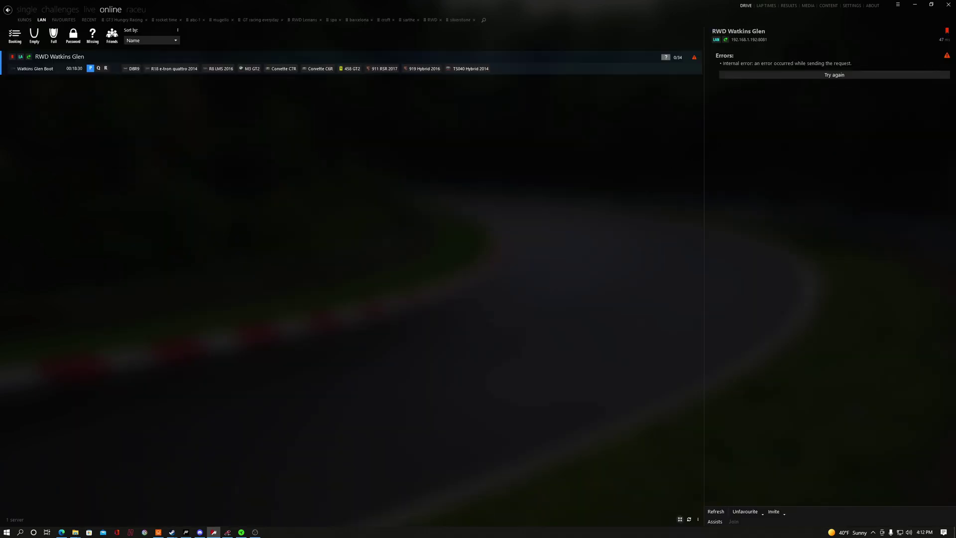
# Refresh the RWD Watkins Glen online entry, view all servers, then go to the Server presets page.
pyautogui.click(715, 511)
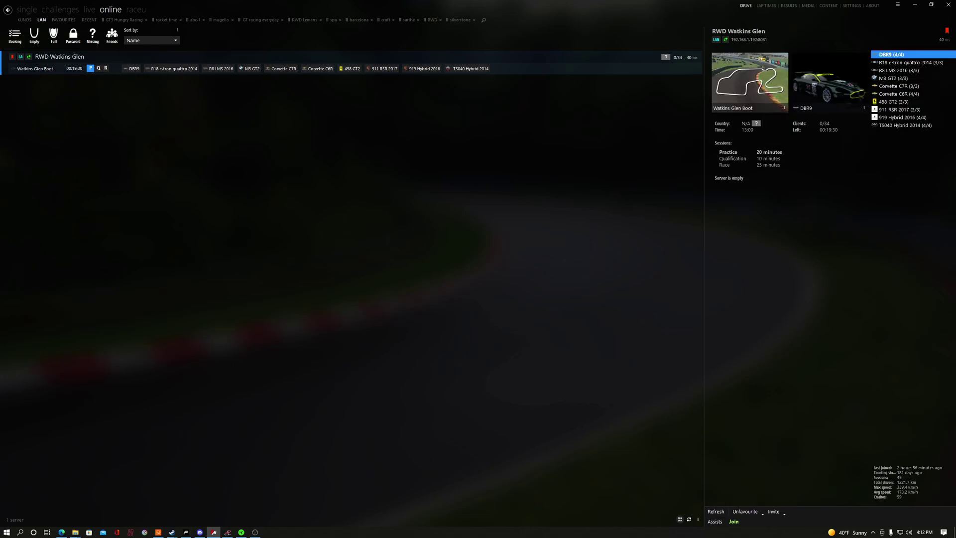
pyautogui.click(25, 20)
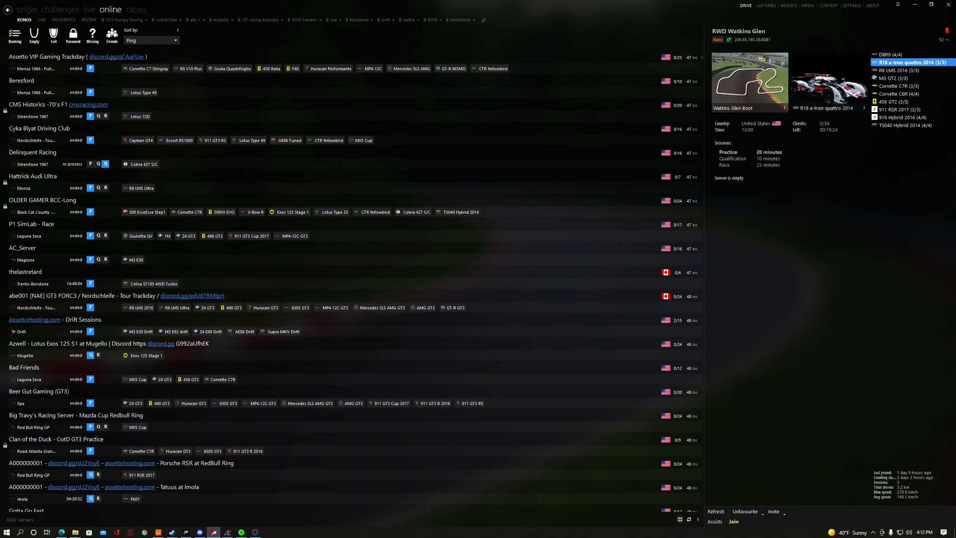
pyautogui.moveTo(829, 92)
pyautogui.click(897, 5)
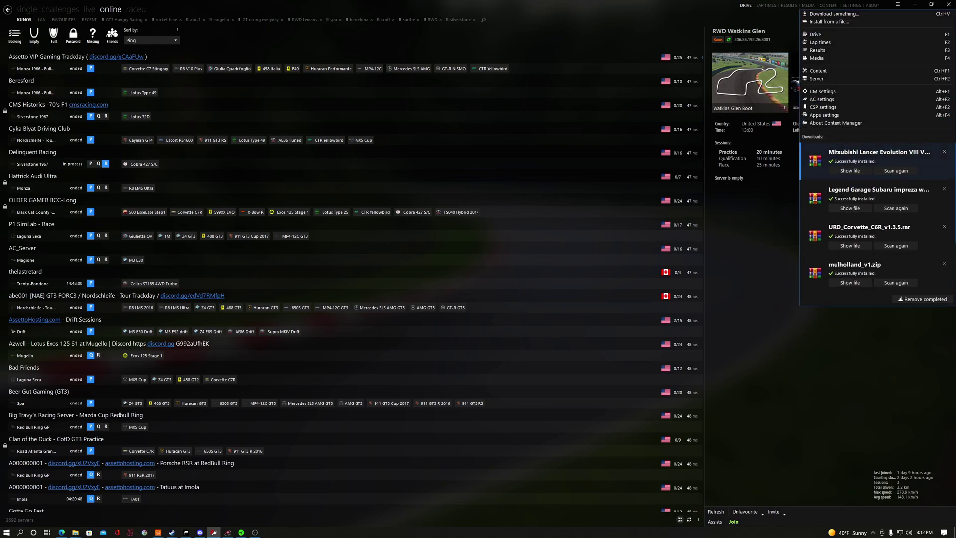
pyautogui.click(816, 79)
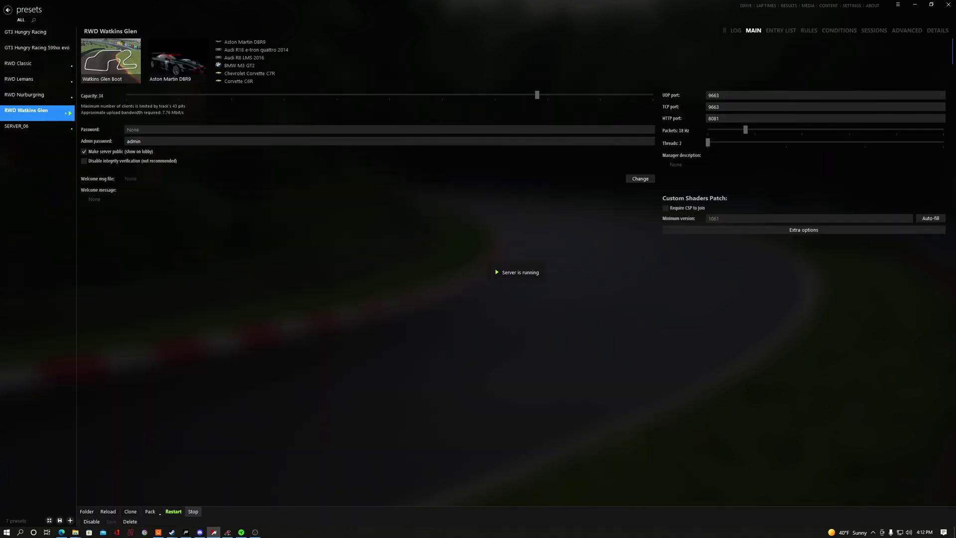
# Stop the server, rename preset SERVER_06 to 'RWD Server', and enter an admin password.
pyautogui.click(193, 511)
pyautogui.click(36, 128)
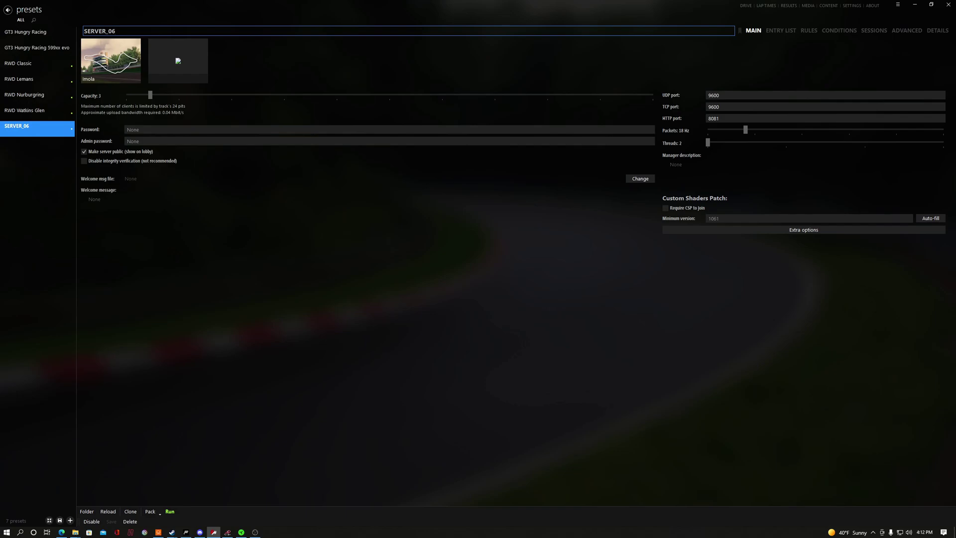
pyautogui.press('BackSpace')
pyautogui.press('BackSpace')
pyautogui.press('BackSpace')
pyautogui.press('BackSpace')
pyautogui.press('BackSpace')
pyautogui.press('BackSpace')
pyautogui.press('BackSpace')
pyautogui.press('BackSpace')
pyautogui.press('BackSpace')
pyautogui.write('RWD Server')
pyautogui.press('Tab')
pyautogui.press('Tab')
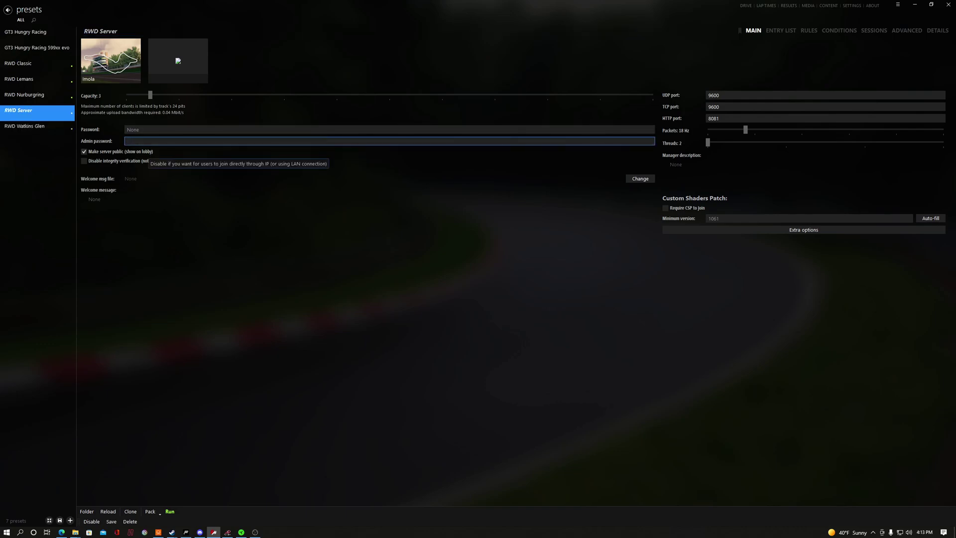
pyautogui.write('admin')
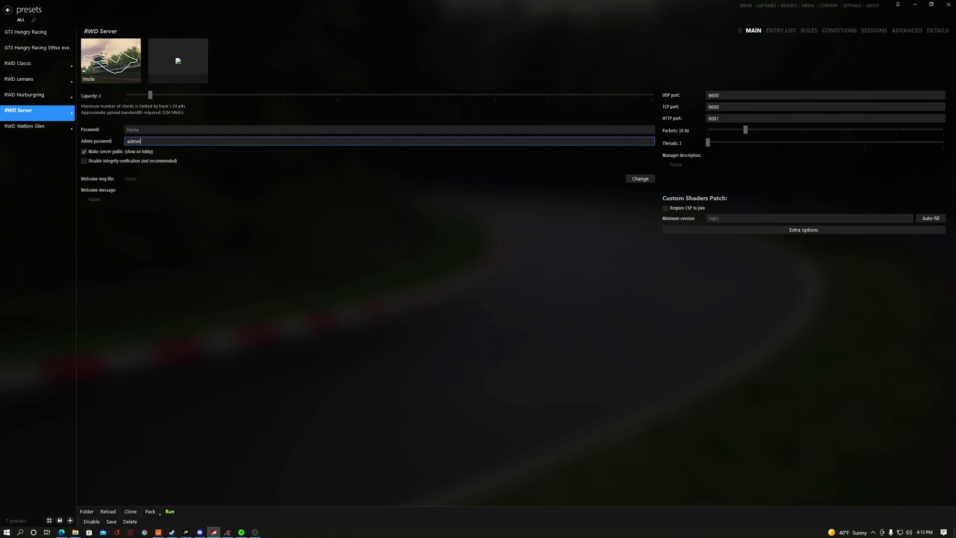
# Set both the UDP and TCP ports of RWD Server to 9663.
pyautogui.click(709, 95)
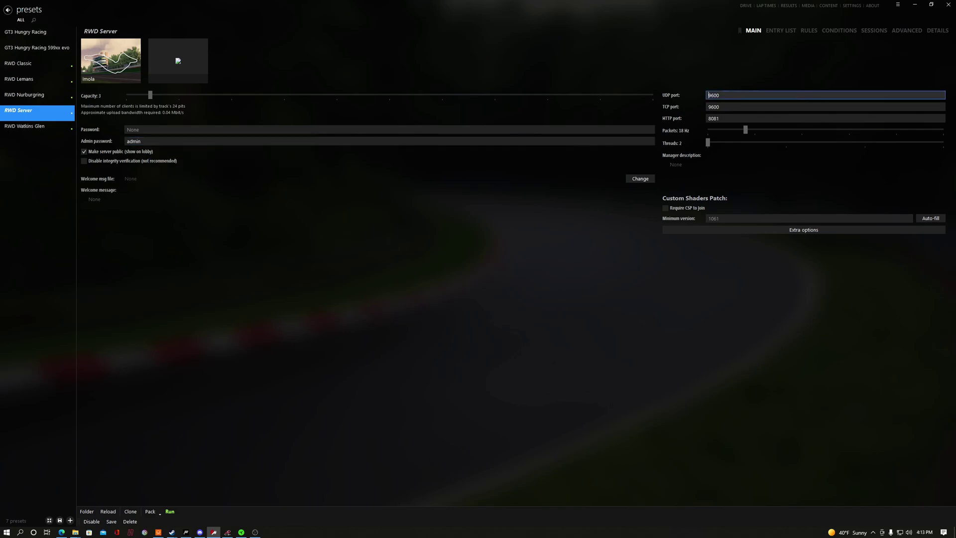
pyautogui.write('960')
pyautogui.press('BackSpace')
pyautogui.write('63')
pyautogui.press('Tab')
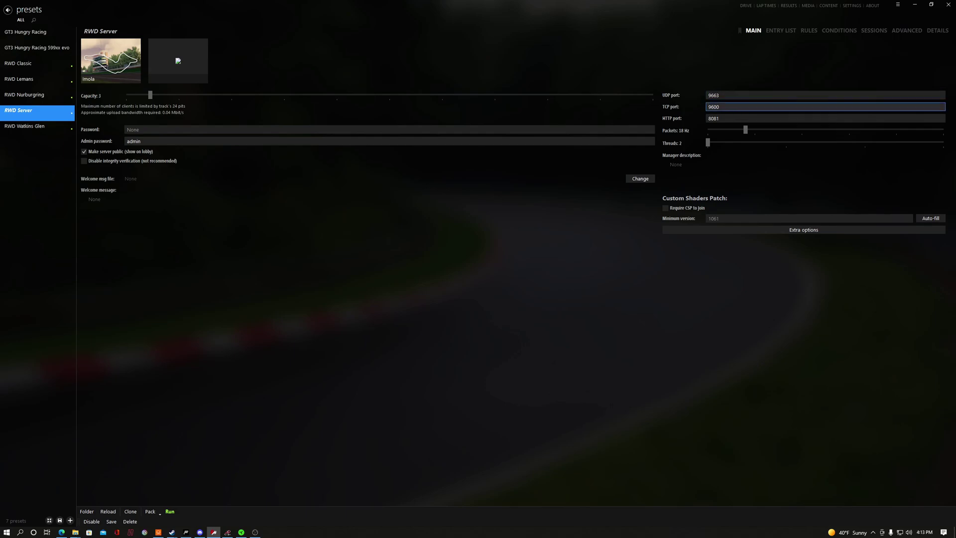
pyautogui.press('BackSpace')
pyautogui.press('BackSpace')
pyautogui.write('63')
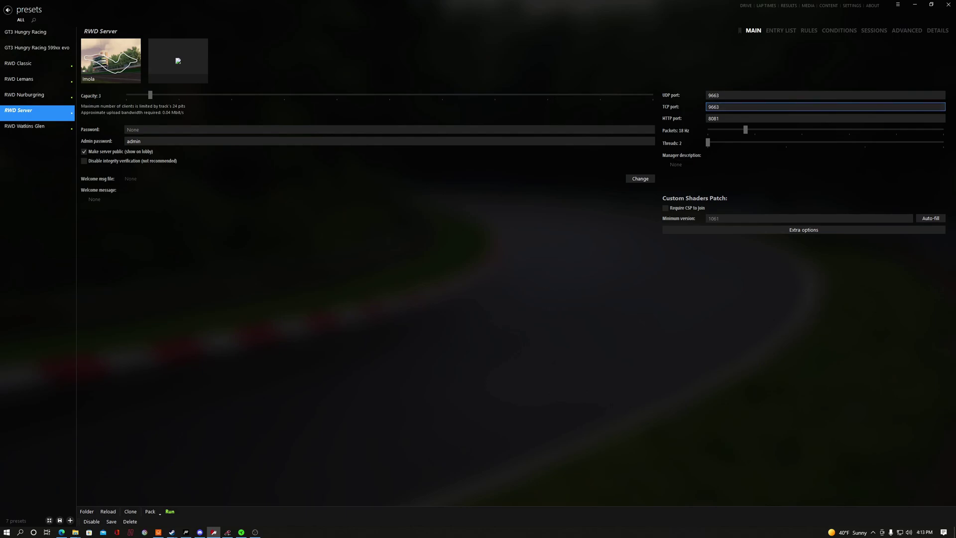
pyautogui.click(781, 30)
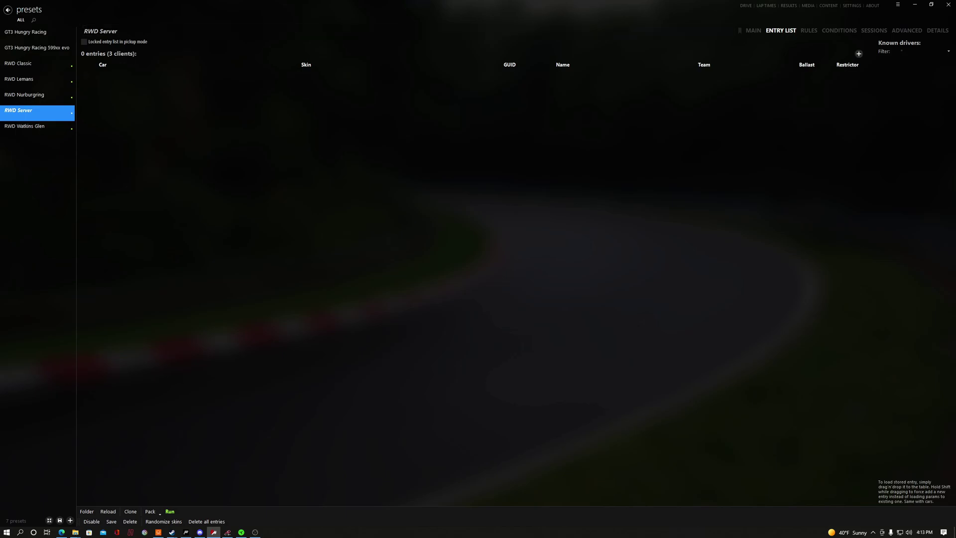
# Add three Porsche 911 GT1-98 entries to the RWD Server entry list, then show its Rules page.
pyautogui.click(858, 53)
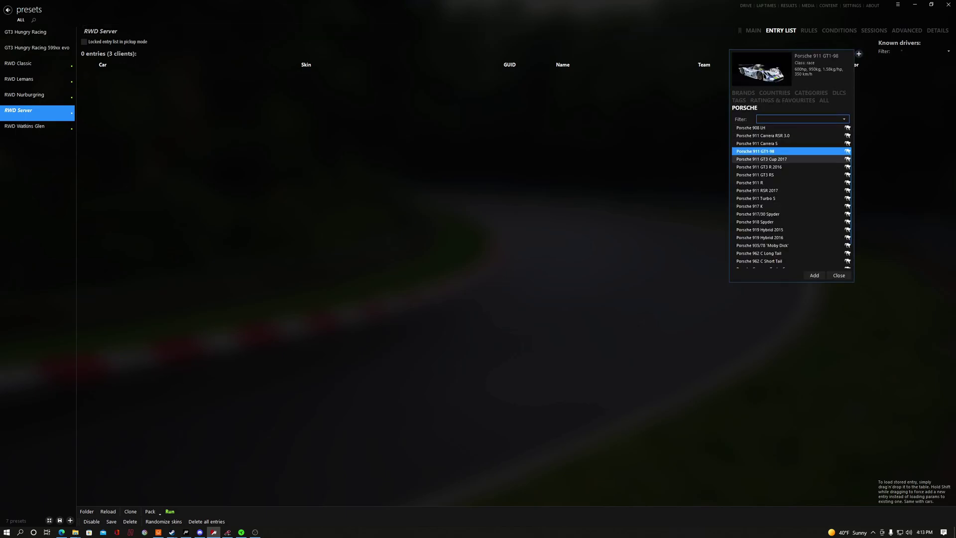
pyautogui.moveTo(758, 253)
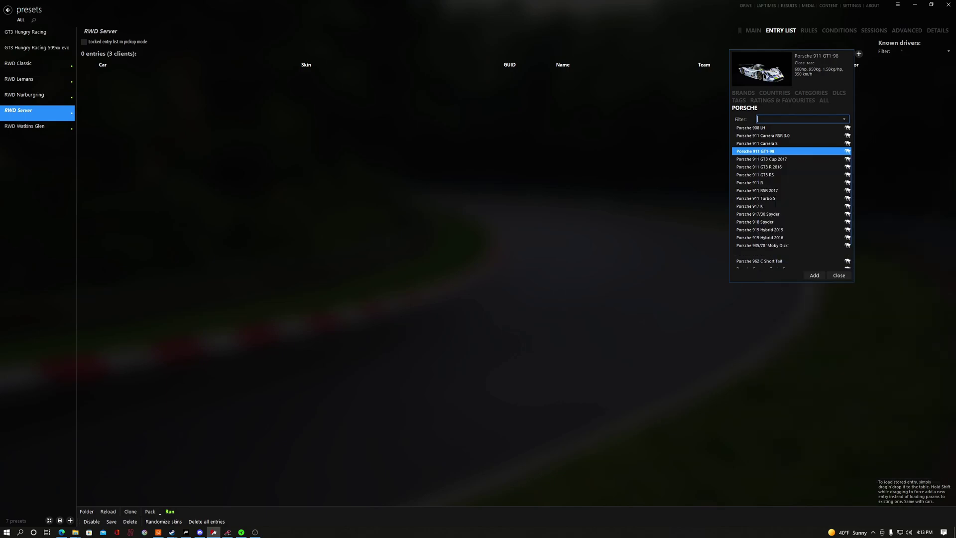
pyautogui.click(814, 275)
pyautogui.click(814, 275)
pyautogui.click(814, 276)
pyautogui.click(839, 275)
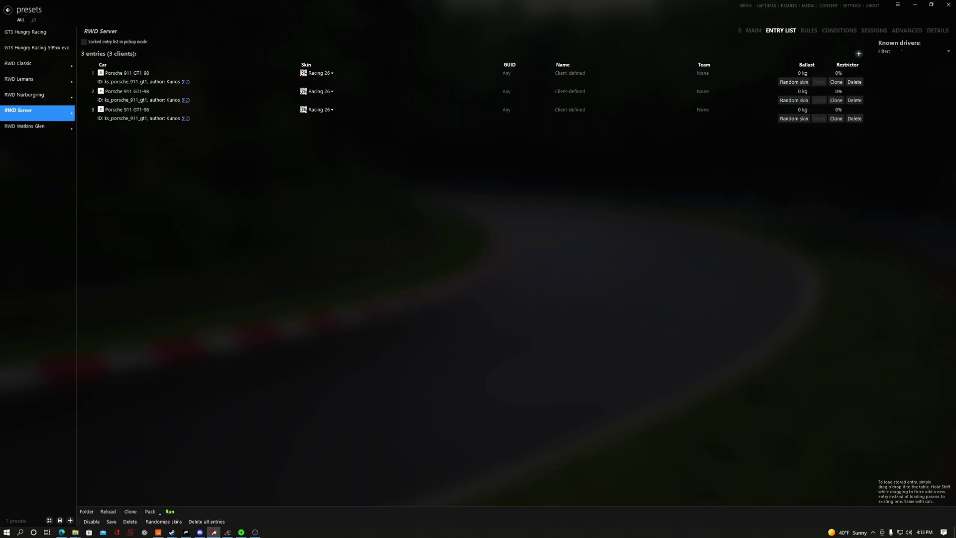
pyautogui.click(808, 31)
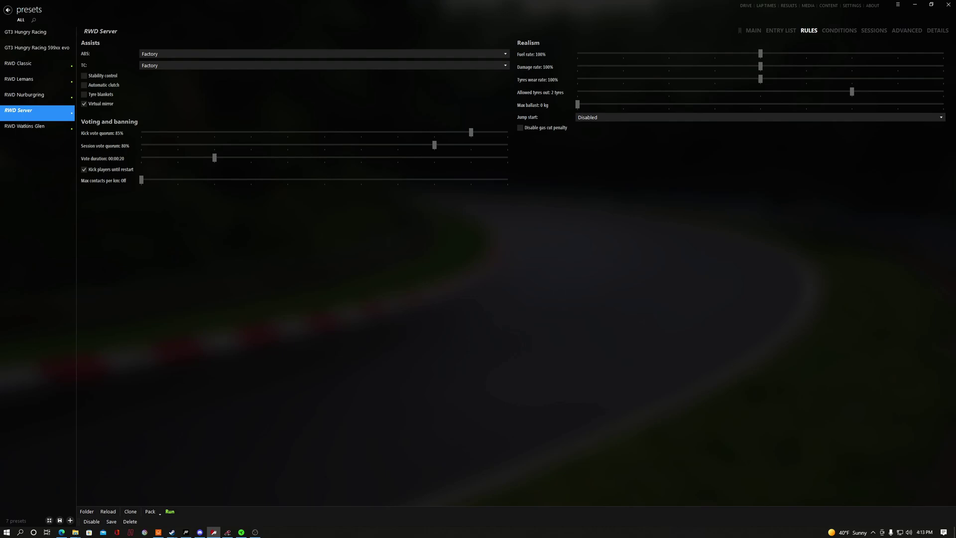
# Look over the RWD Server's Conditions, Sessions and Main settings, ending on the three-car entry list.
pyautogui.click(839, 31)
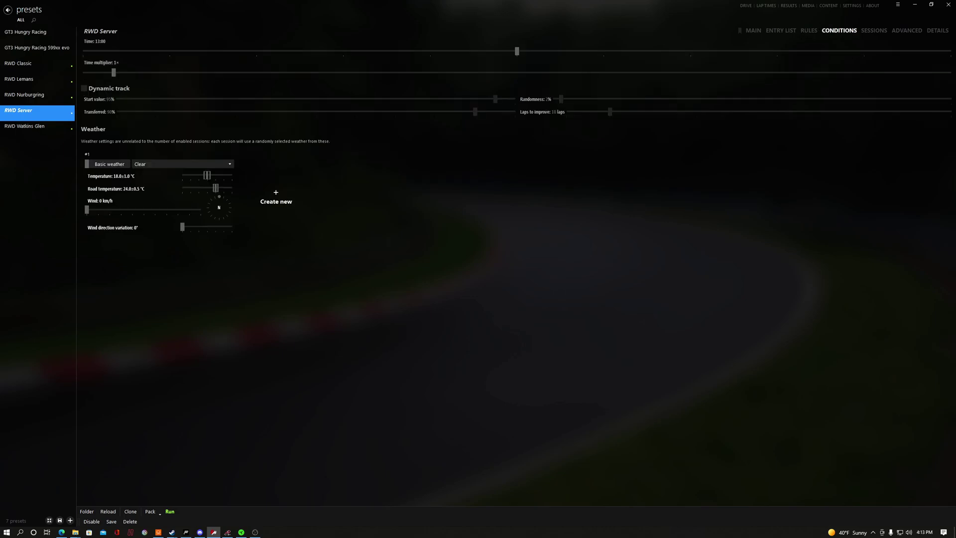
pyautogui.click(873, 31)
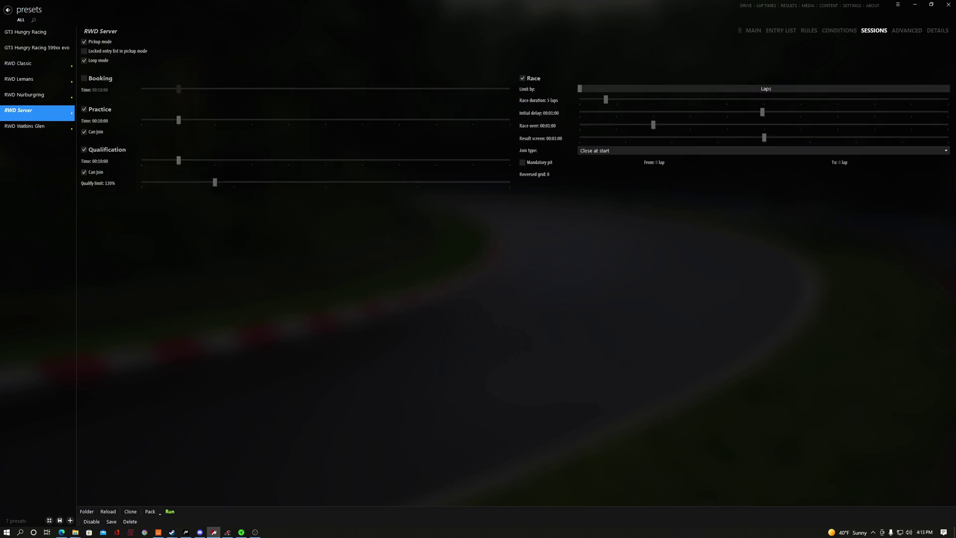
pyautogui.click(753, 31)
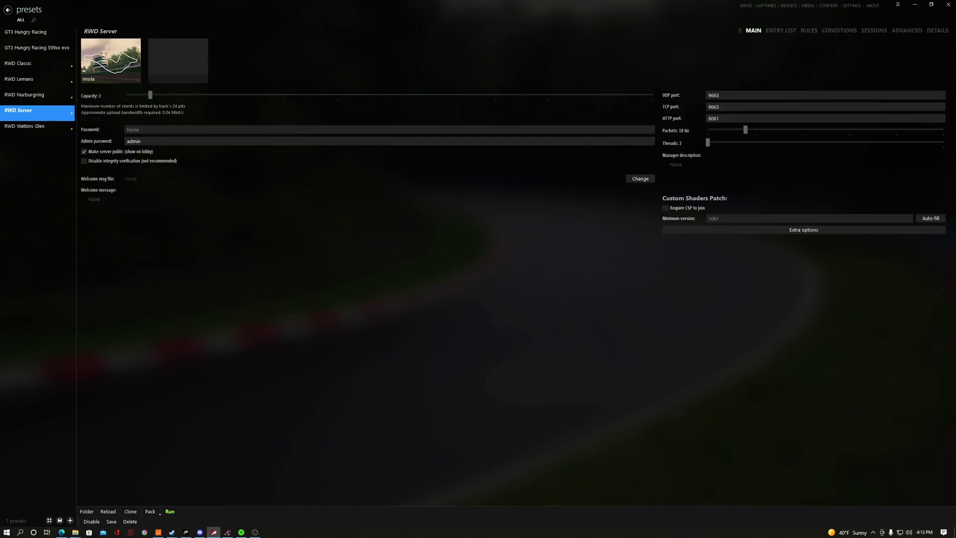
pyautogui.click(780, 31)
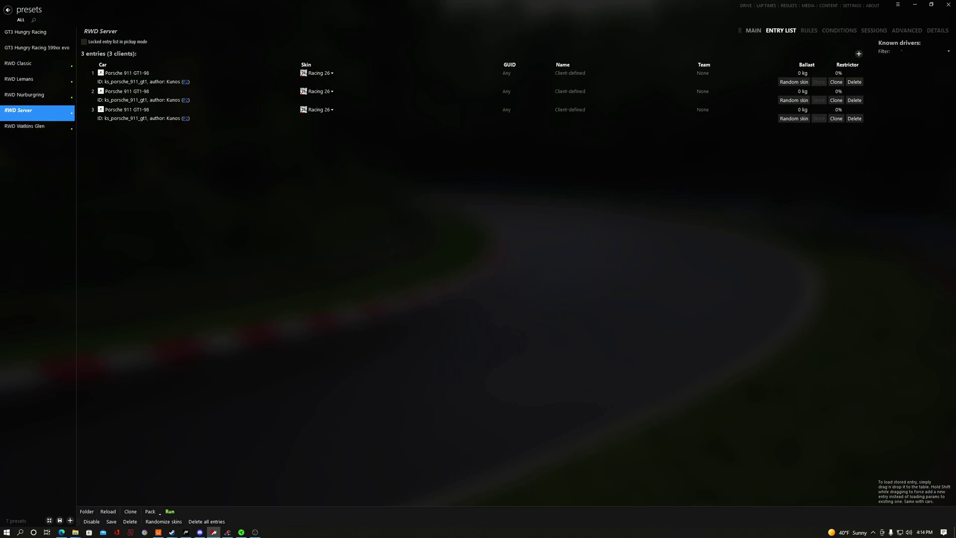
# Replace the Imola track with Laguna Seca on the Main settings, then save and reload the preset.
pyautogui.click(753, 31)
pyautogui.click(110, 61)
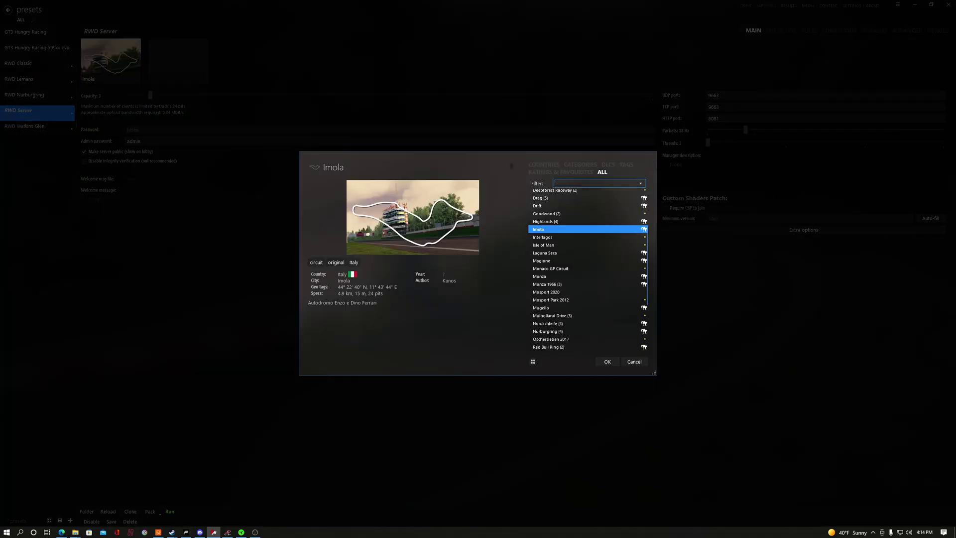
pyautogui.click(553, 253)
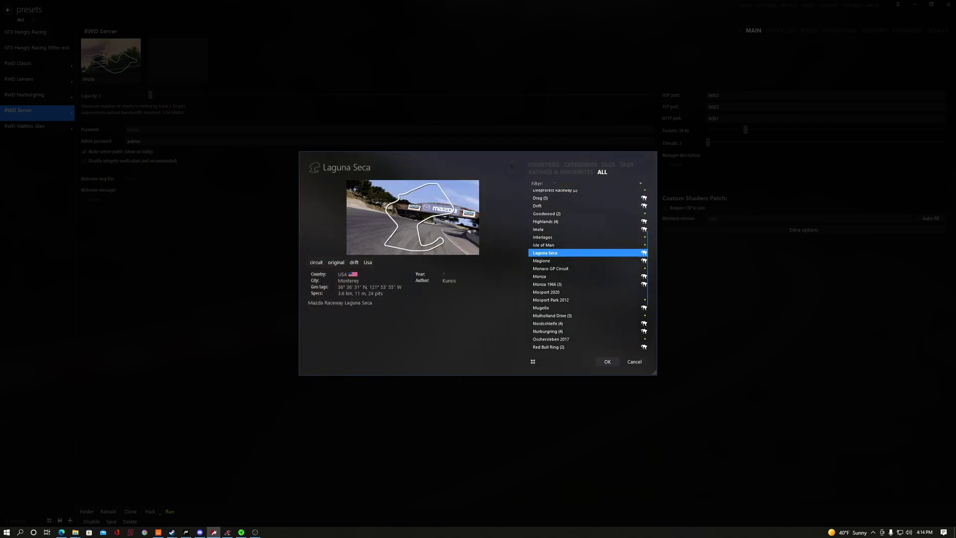
pyautogui.click(607, 361)
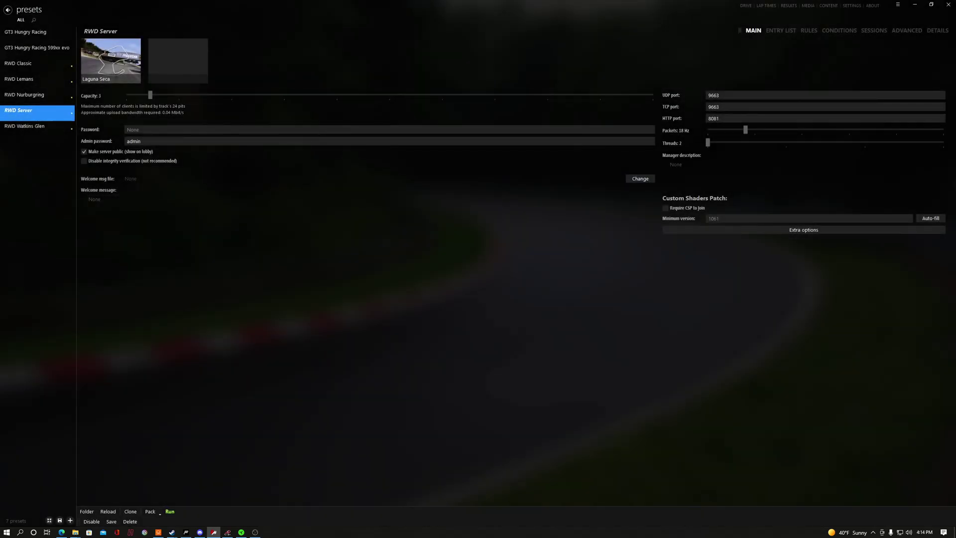
pyautogui.click(111, 521)
pyautogui.click(108, 511)
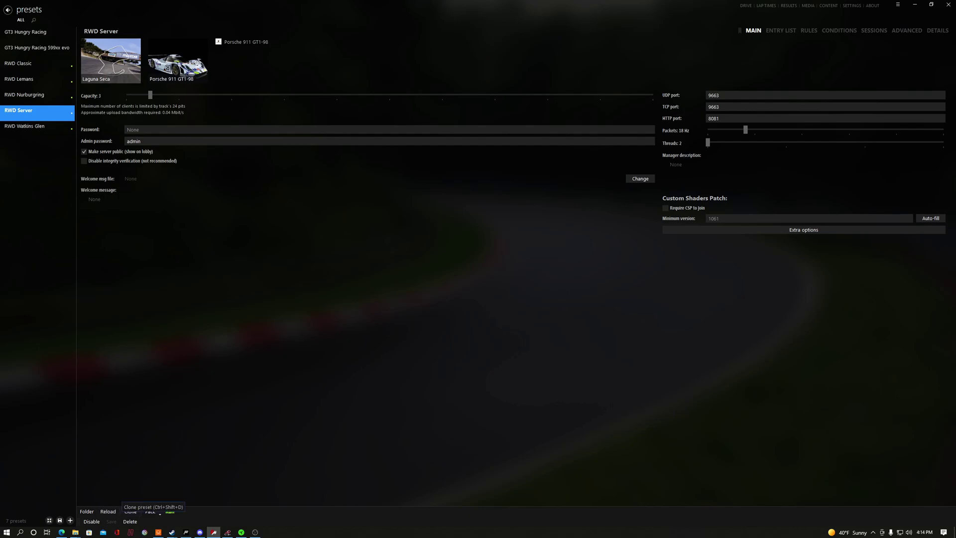
# Run the RWD Server, check its startup log, and return to the online server list.
pyautogui.click(170, 511)
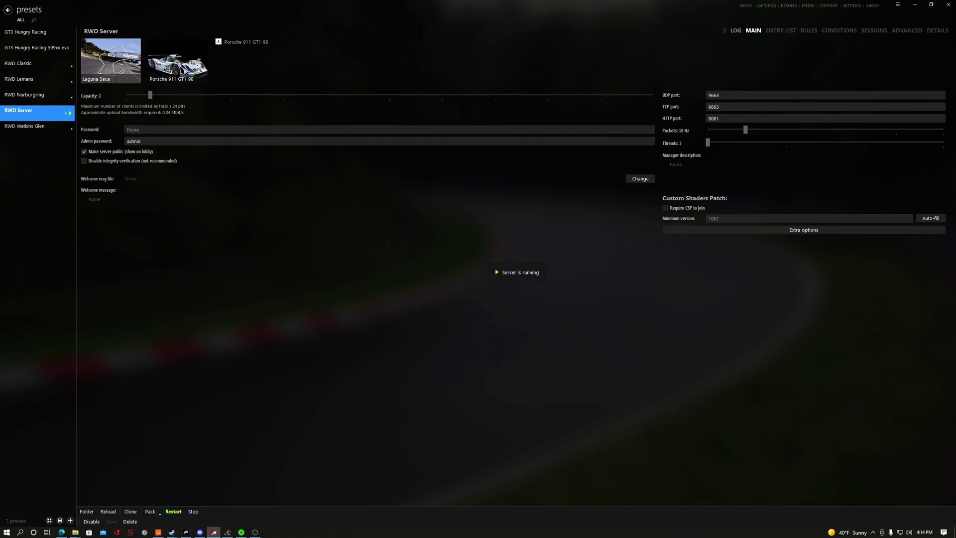
pyautogui.click(735, 31)
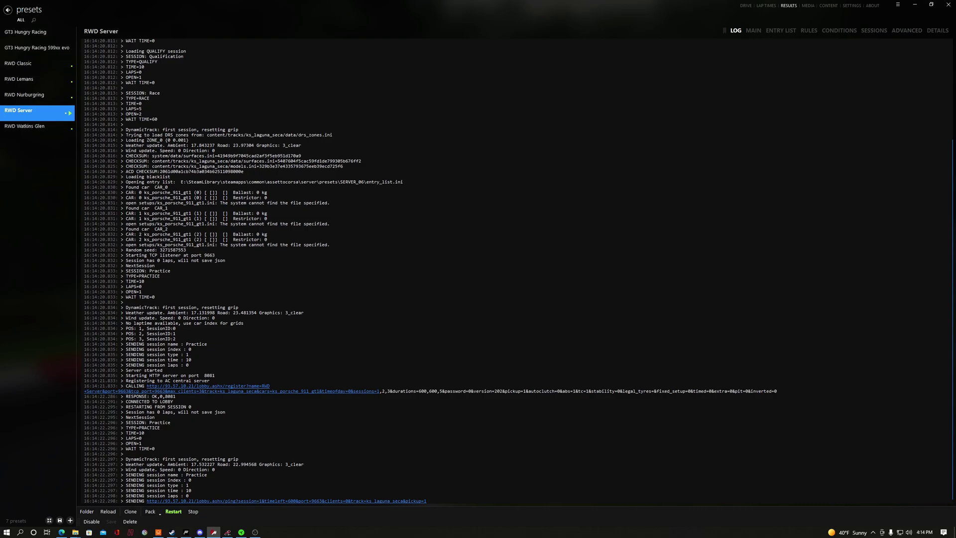
pyautogui.click(745, 6)
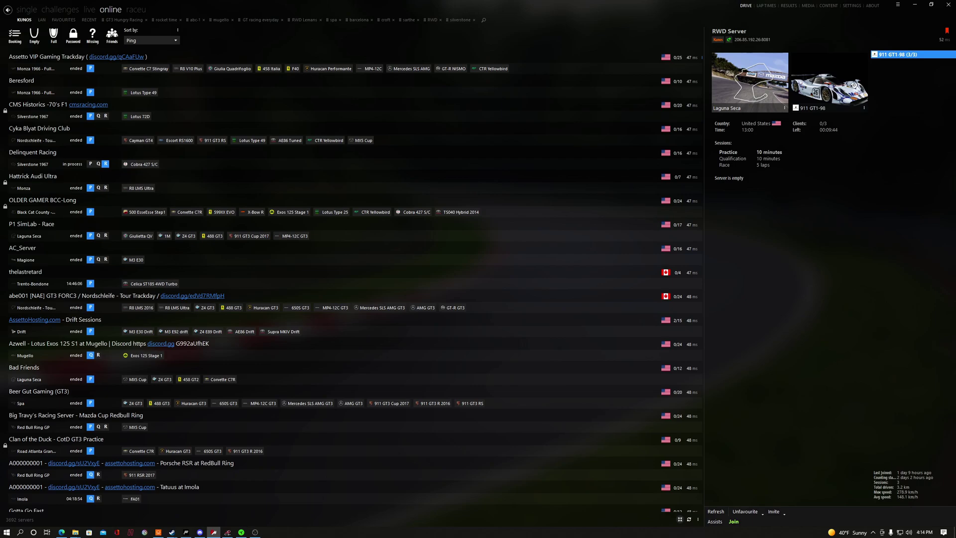
# Filter the online server list to LAN servers only.
pyautogui.click(42, 19)
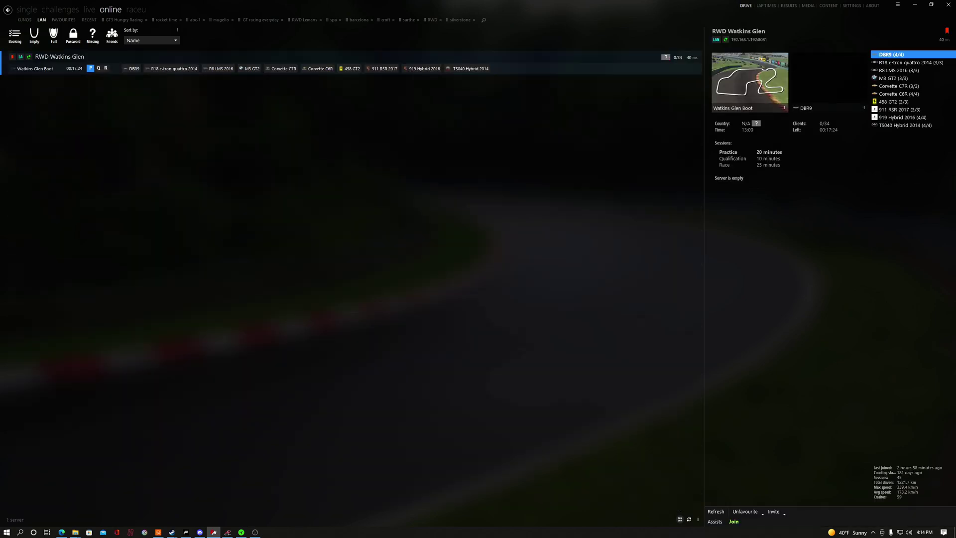